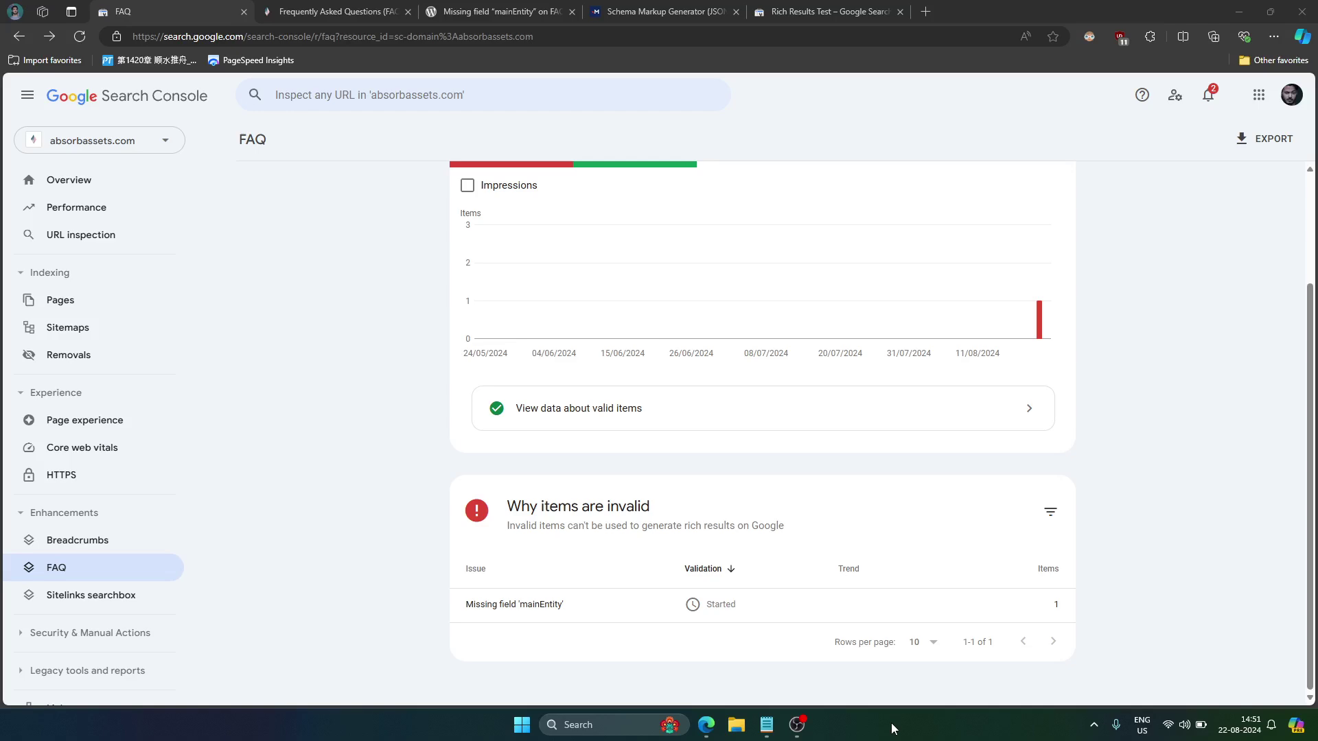
Find the Plugin Support reply suggesting a regular WebPage or extending Yoast SEO's structured data
left_click(530, 8)
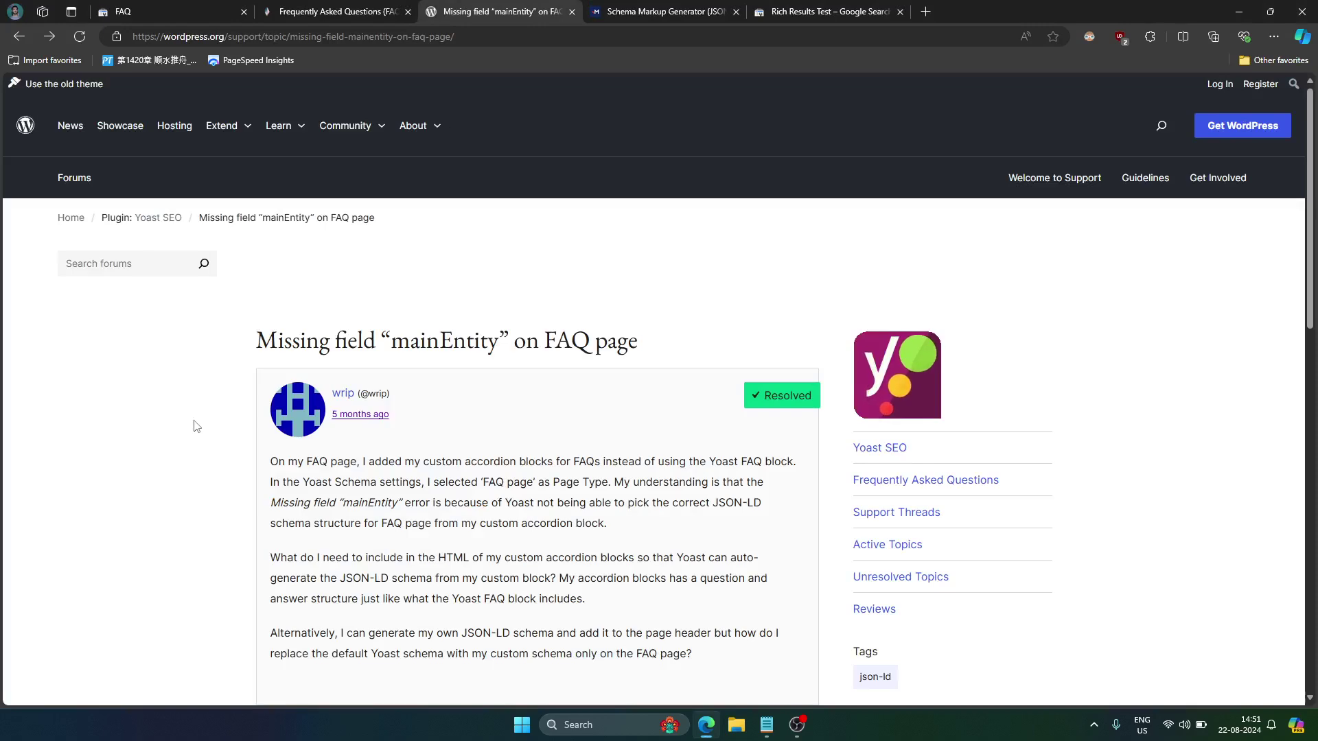
scroll(195, 425, "down", 1)
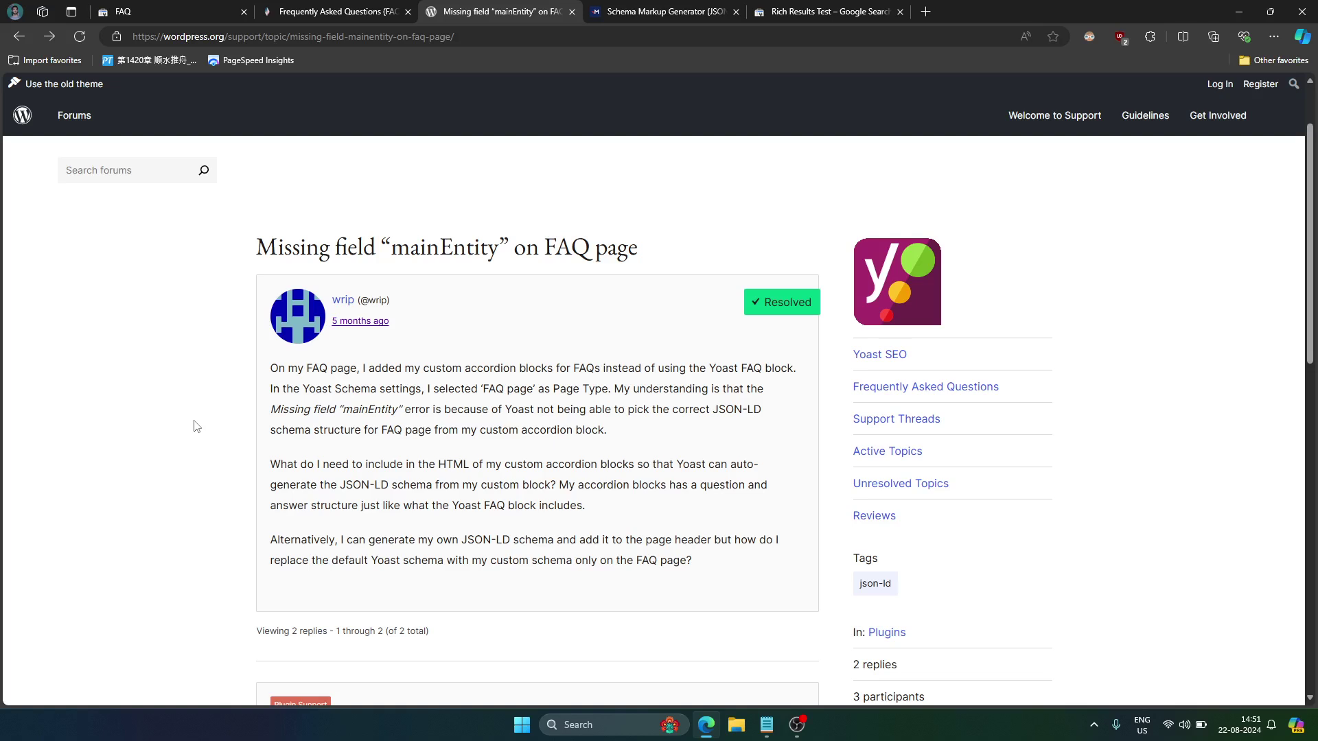
scroll(195, 425, "down", 5)
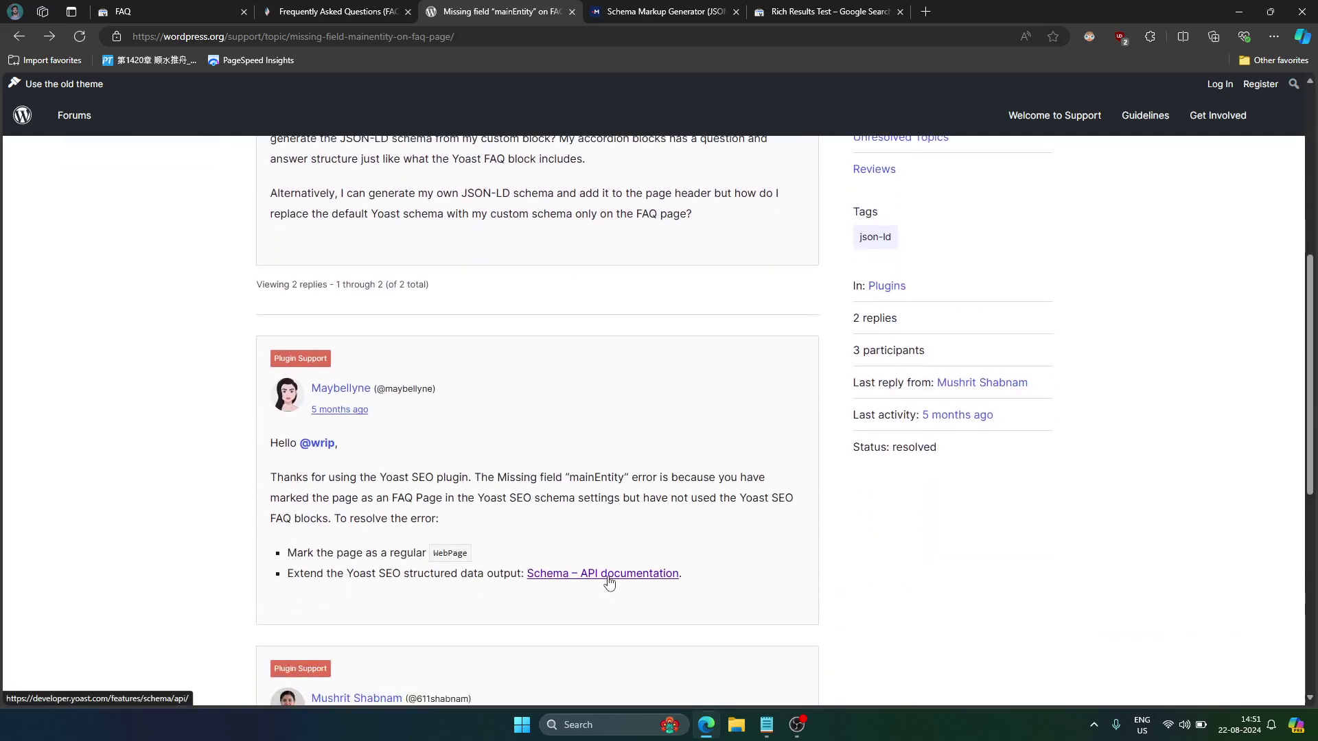
left_click(609, 573)
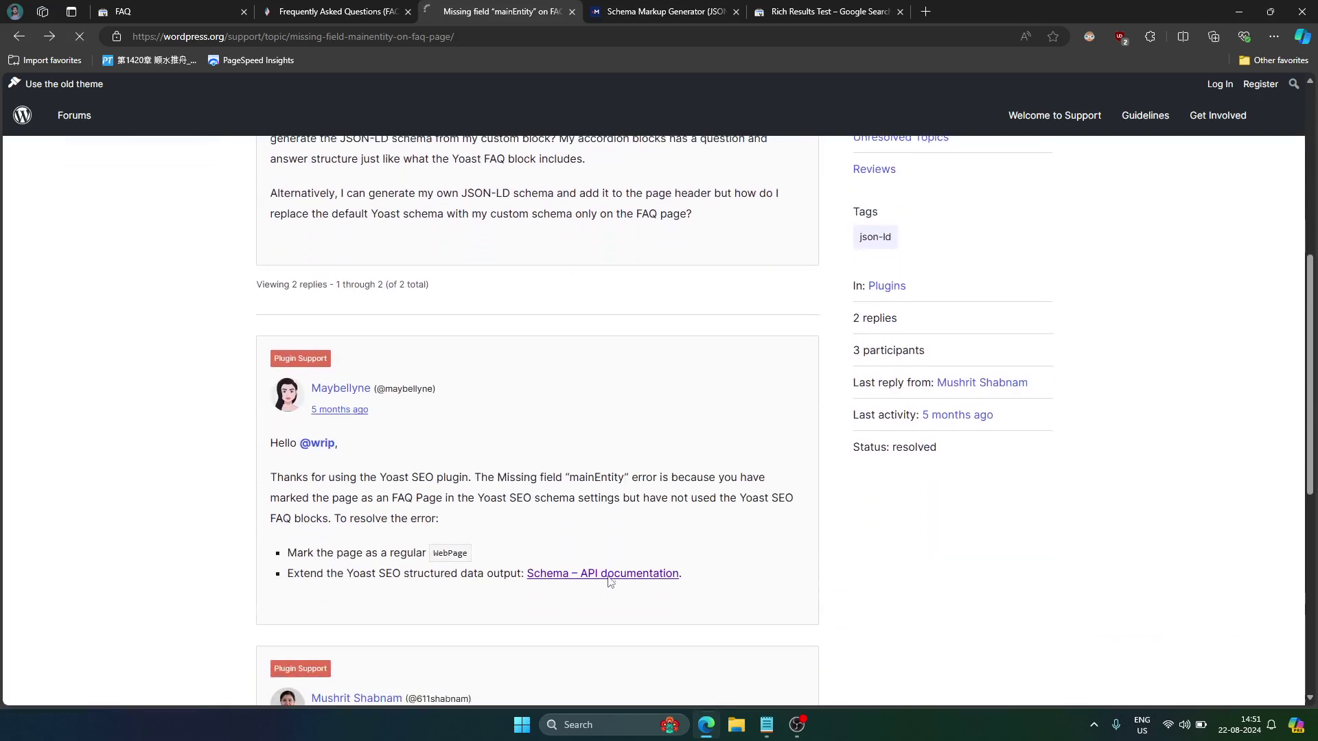
scroll(610, 581, "down", 5)
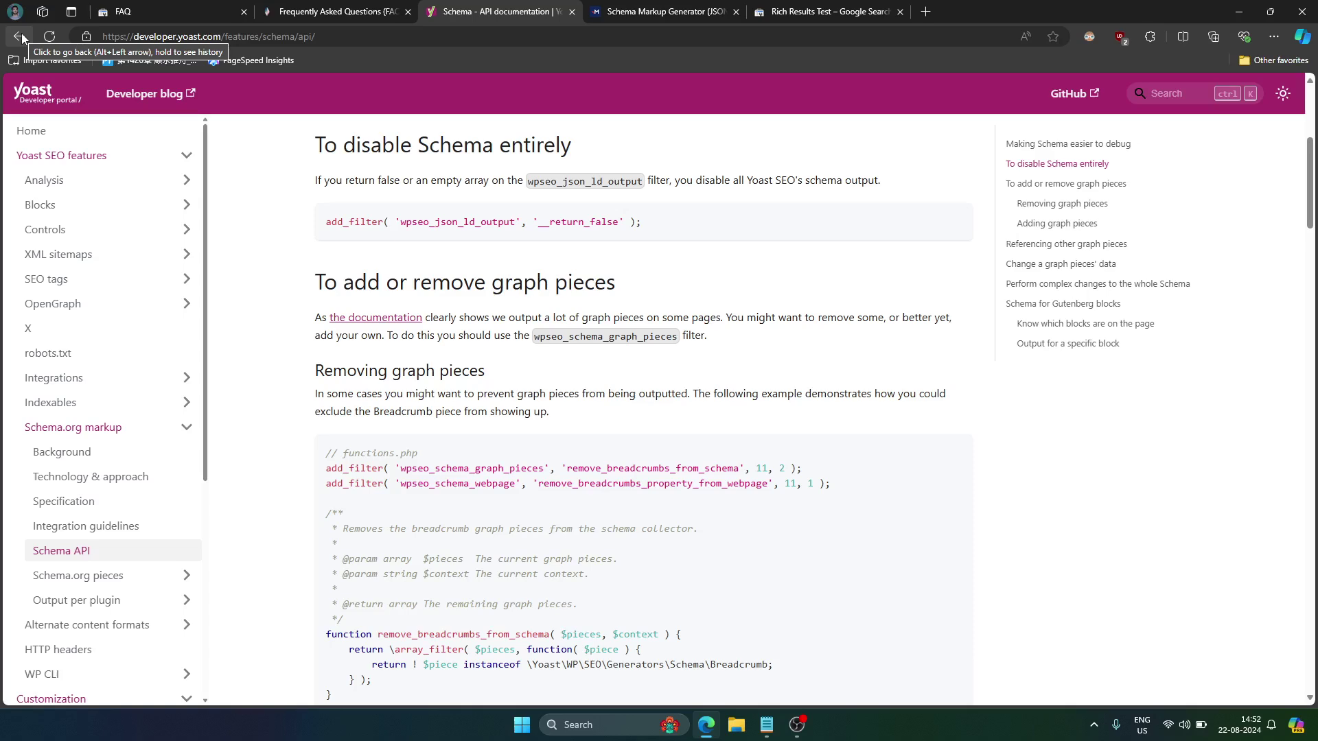
left_click(21, 38)
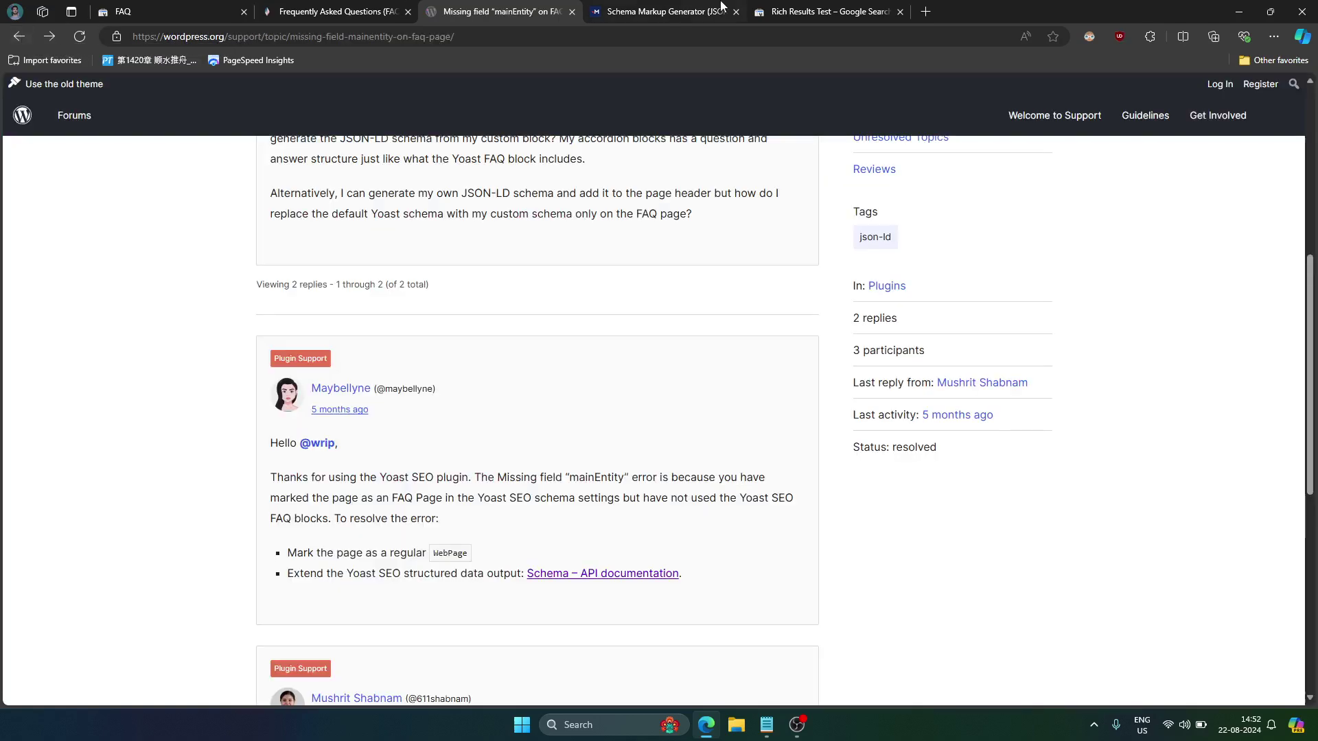
Send the Merkle FAQ Page JSON-LD template to Google's Rich Results Test via the Google icon
left_click(683, 6)
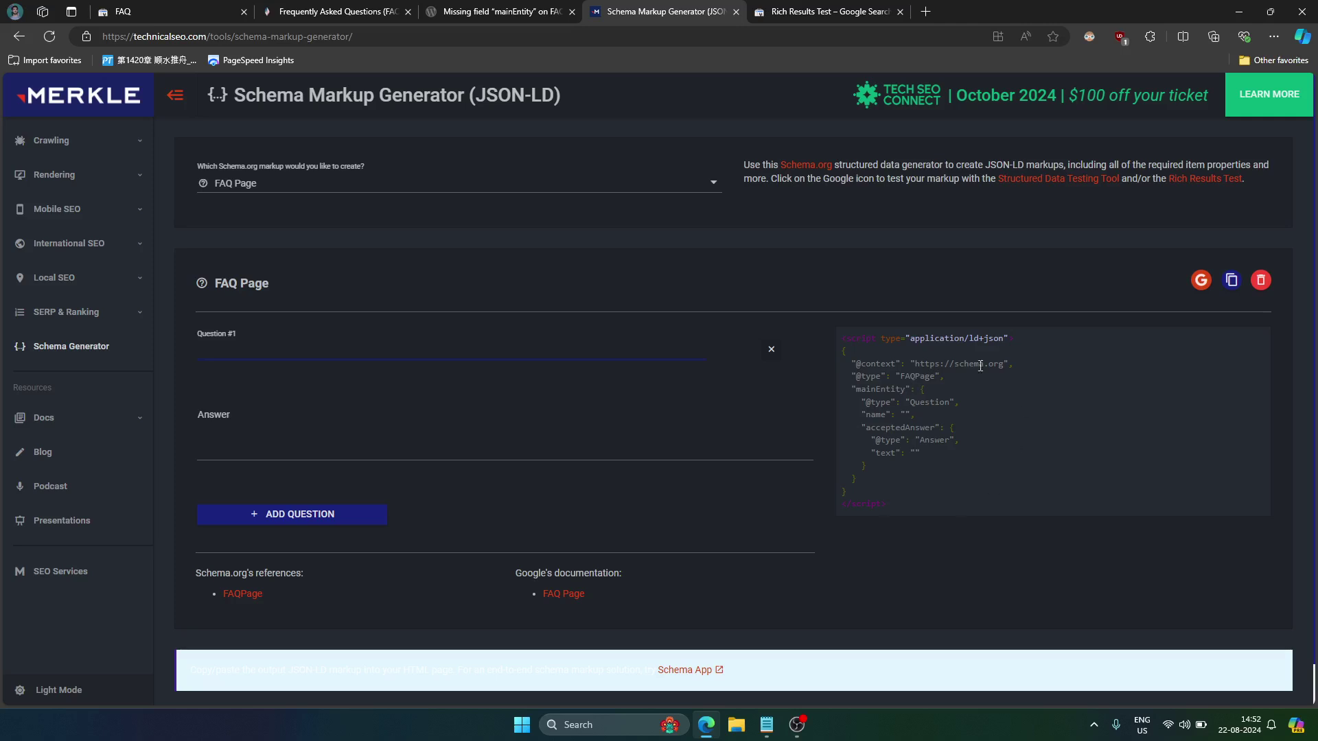
left_click(904, 384)
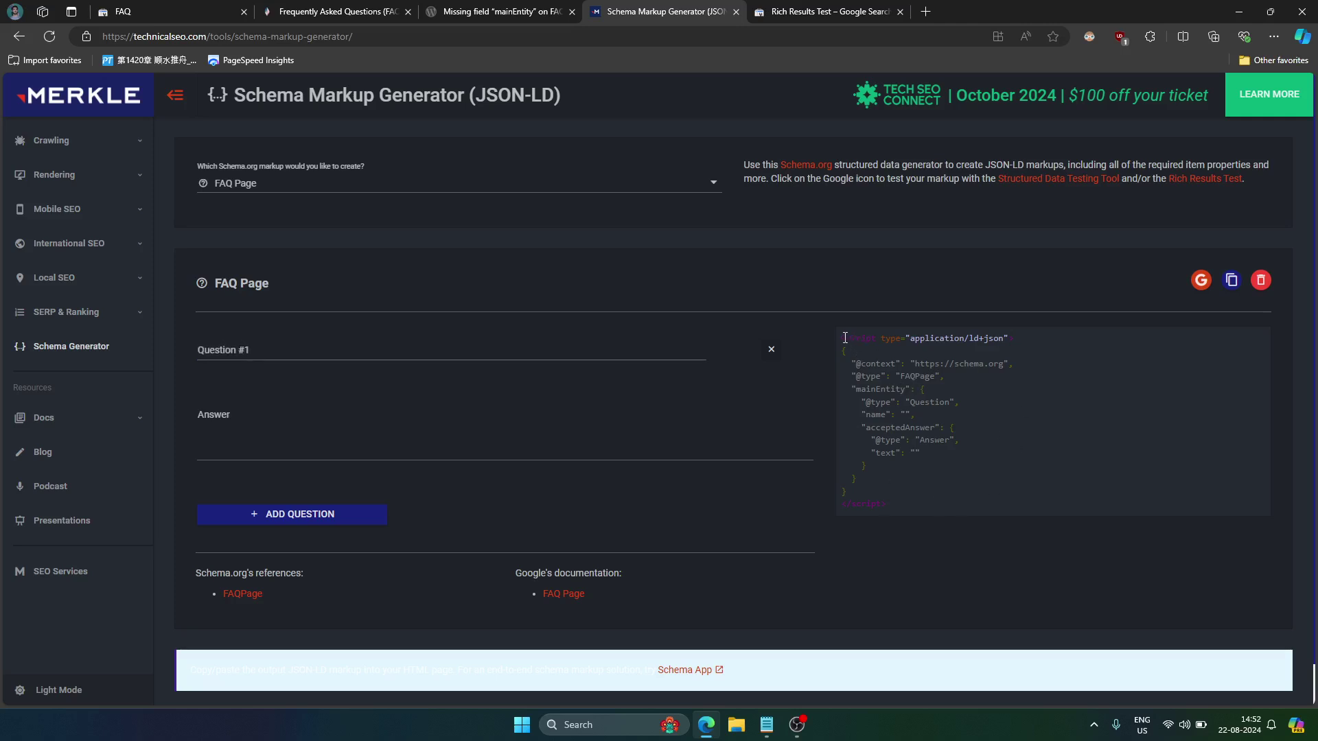
left_click_drag(844, 336, 954, 514)
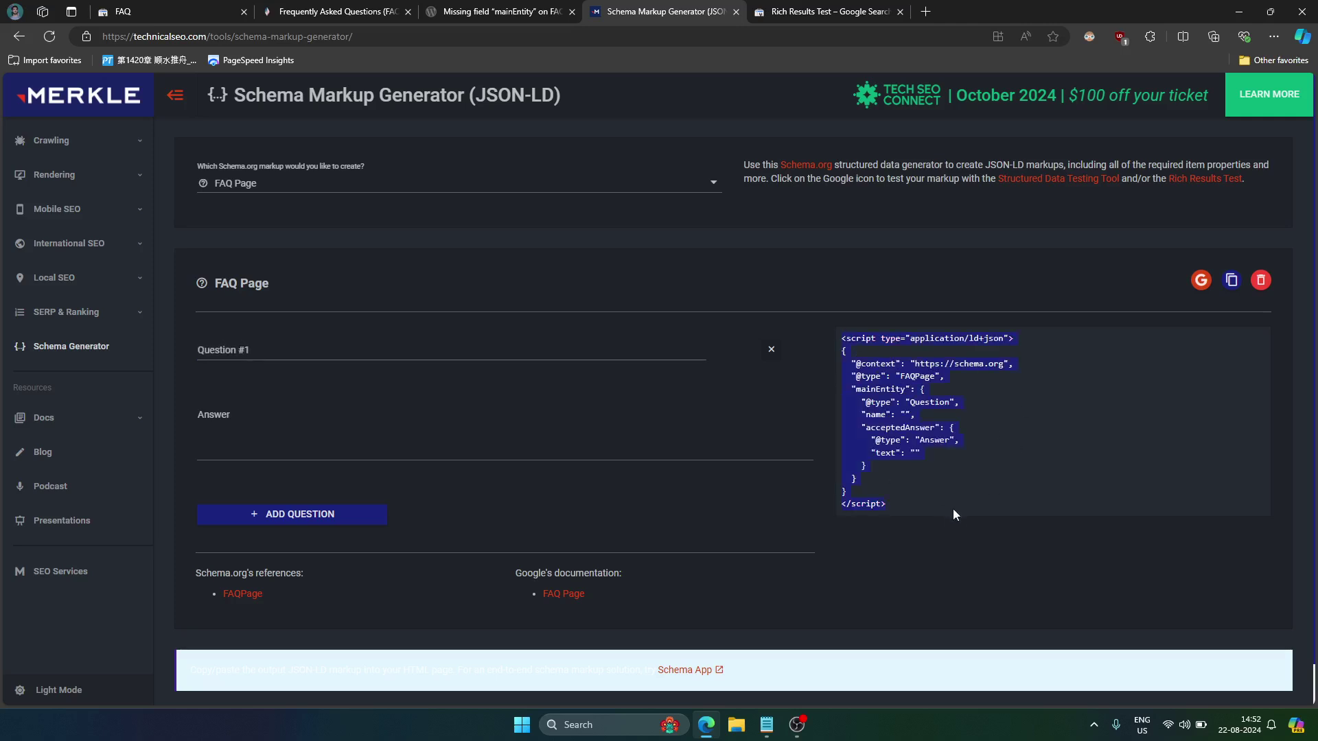
left_click(980, 325)
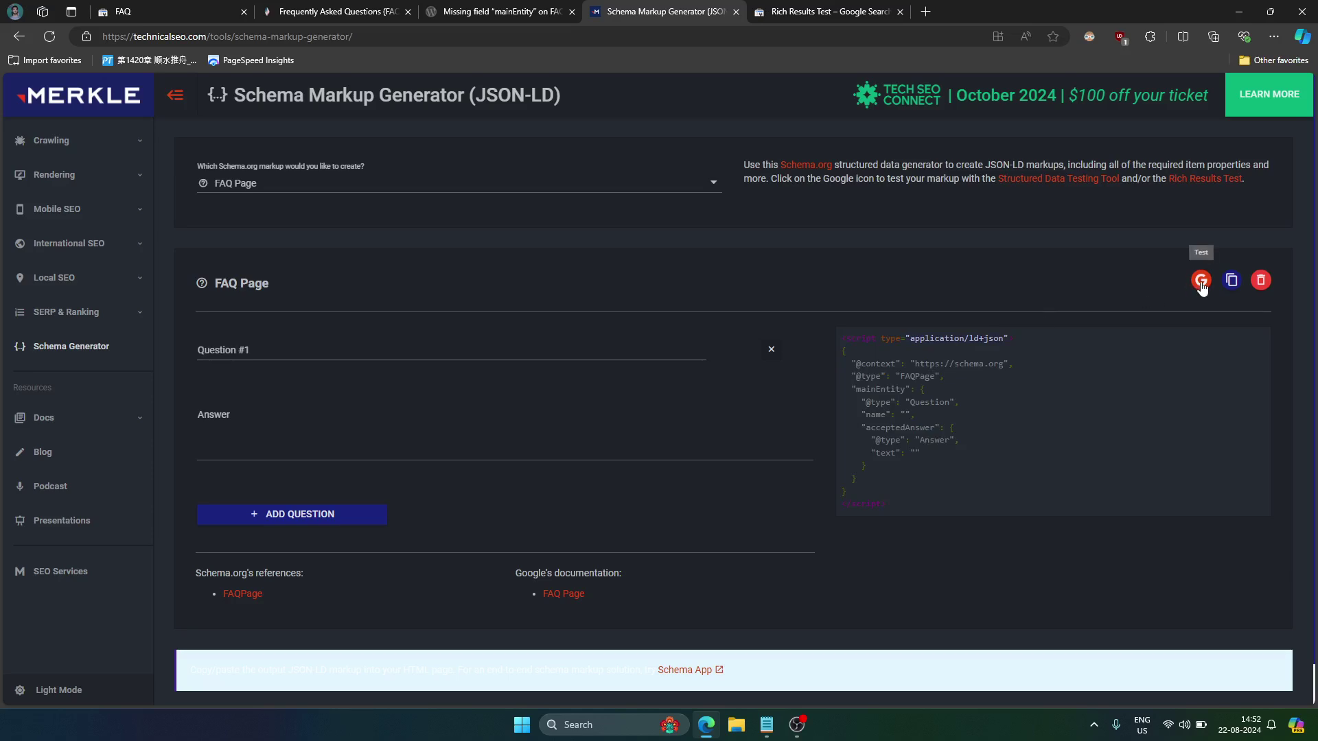
left_click(1200, 286)
left_click(1106, 287)
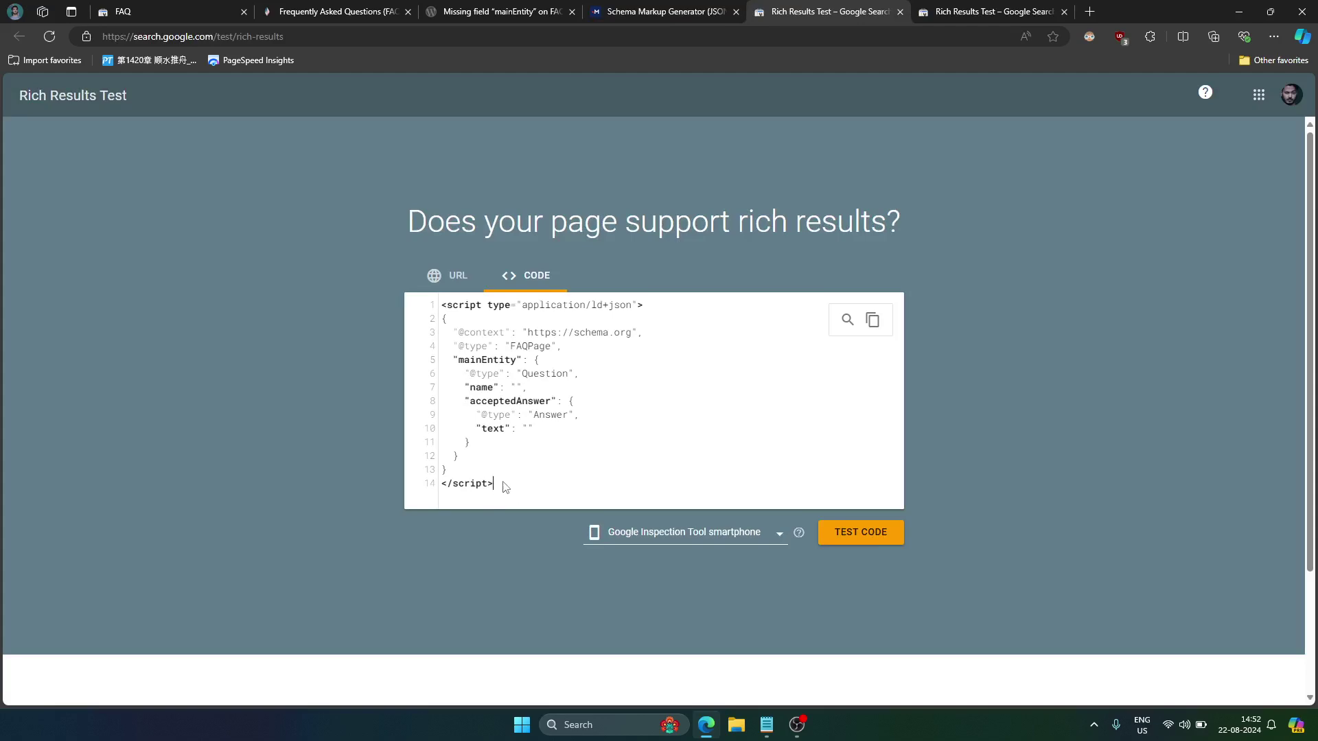
Select all of the full 70-line FAQ JSON-LD in Notepad for copying
left_click(633, 9)
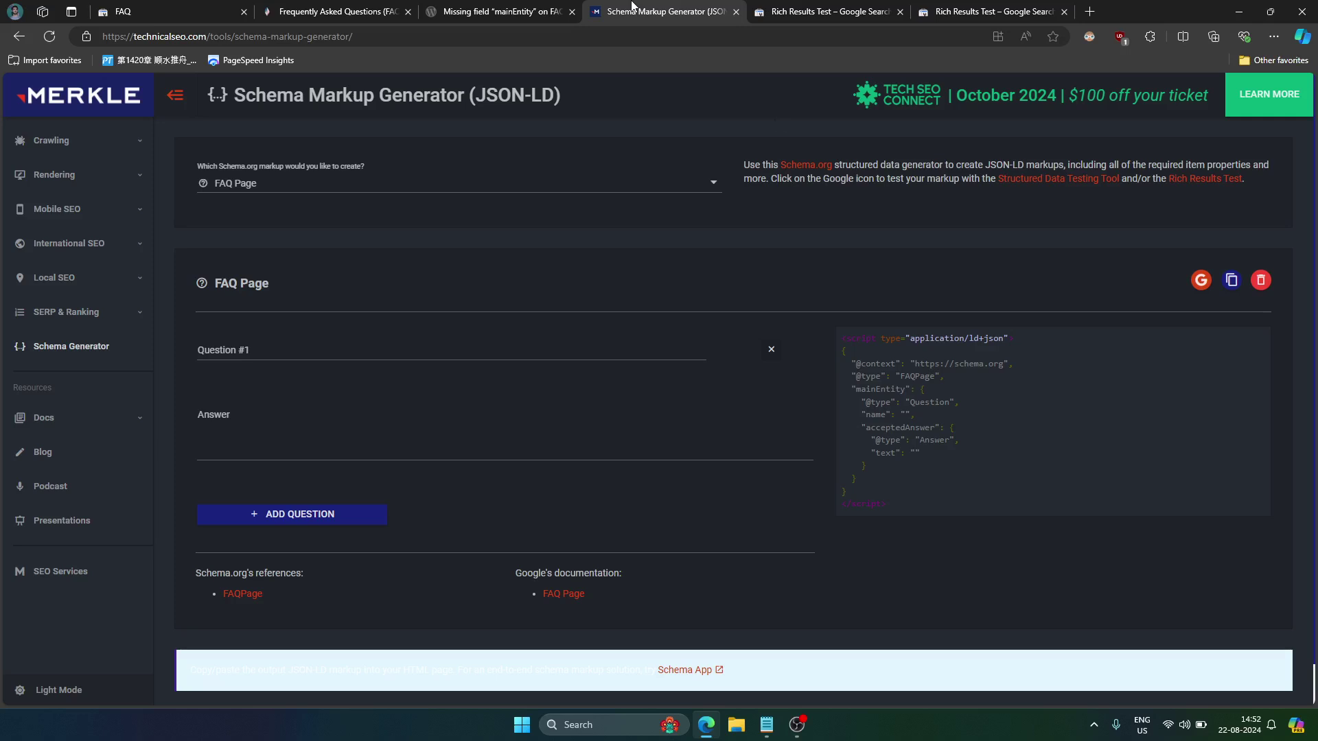
left_click(821, 10)
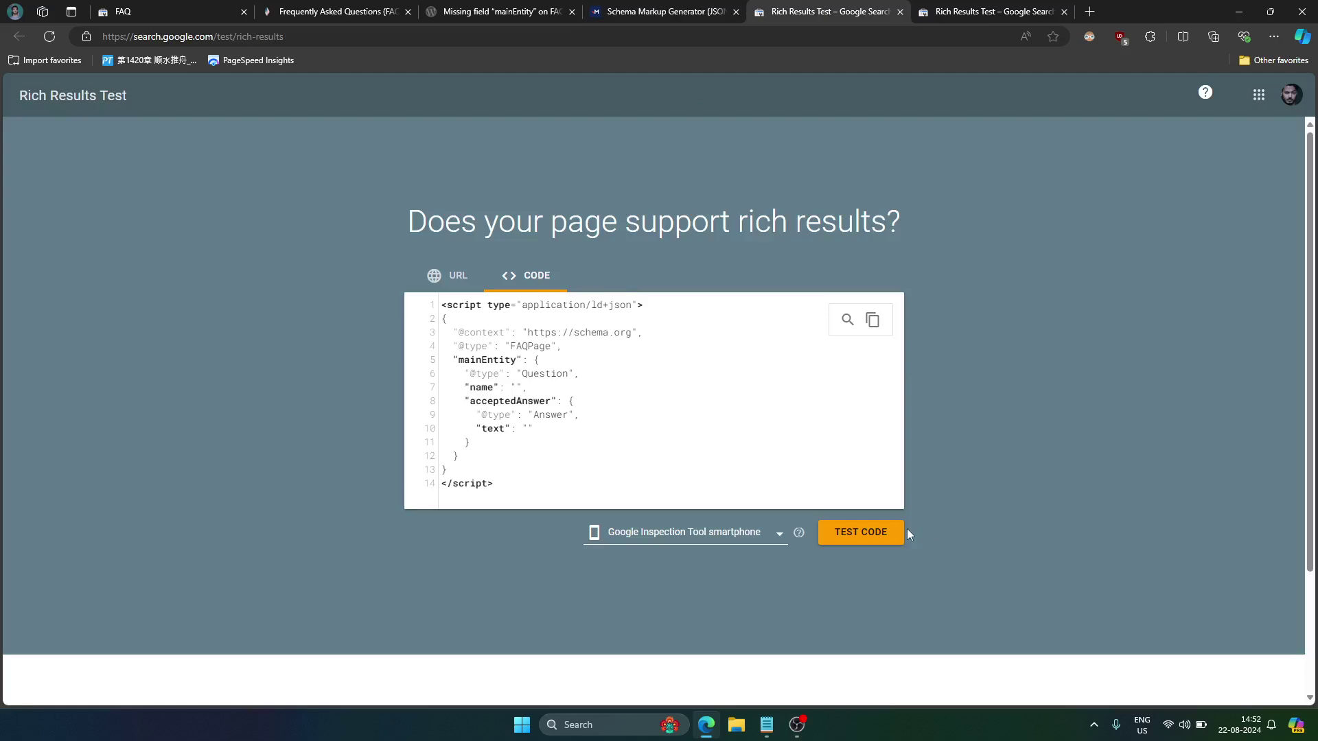
left_click(767, 725)
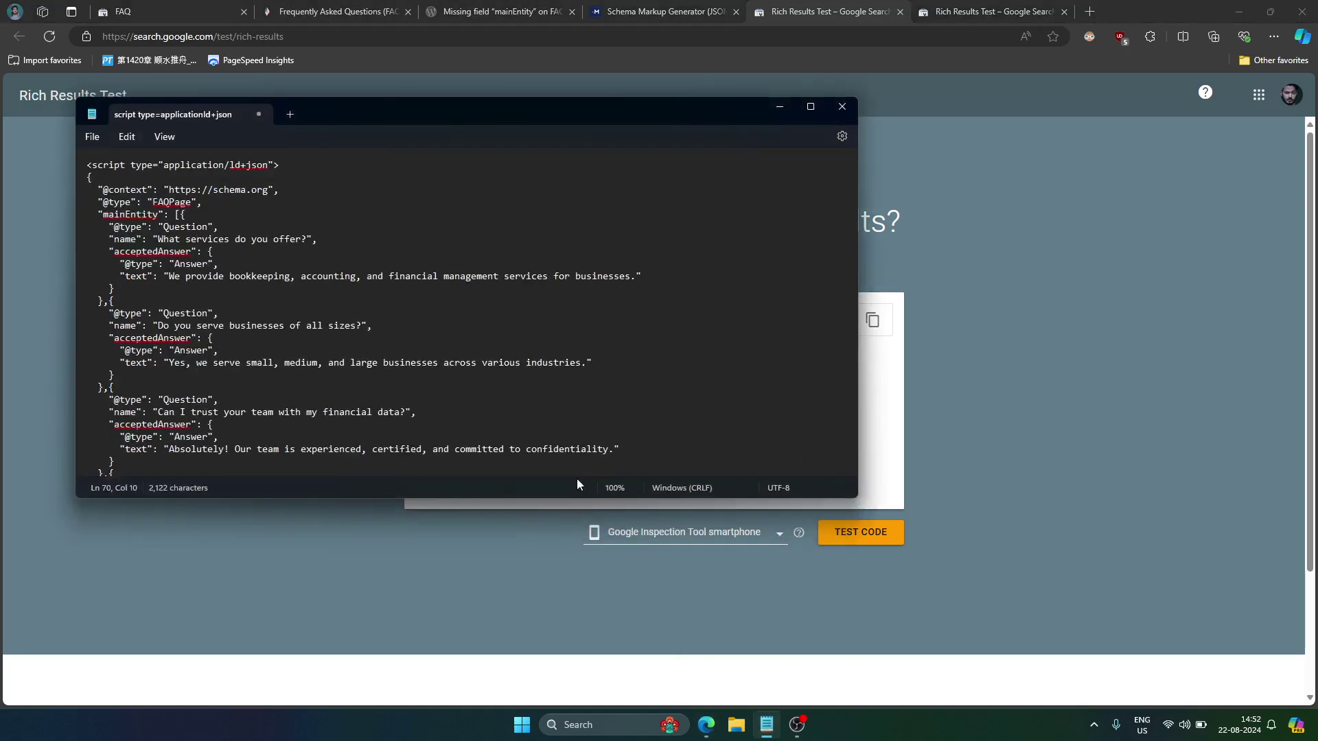
left_click(530, 401)
key("ctrl+a")
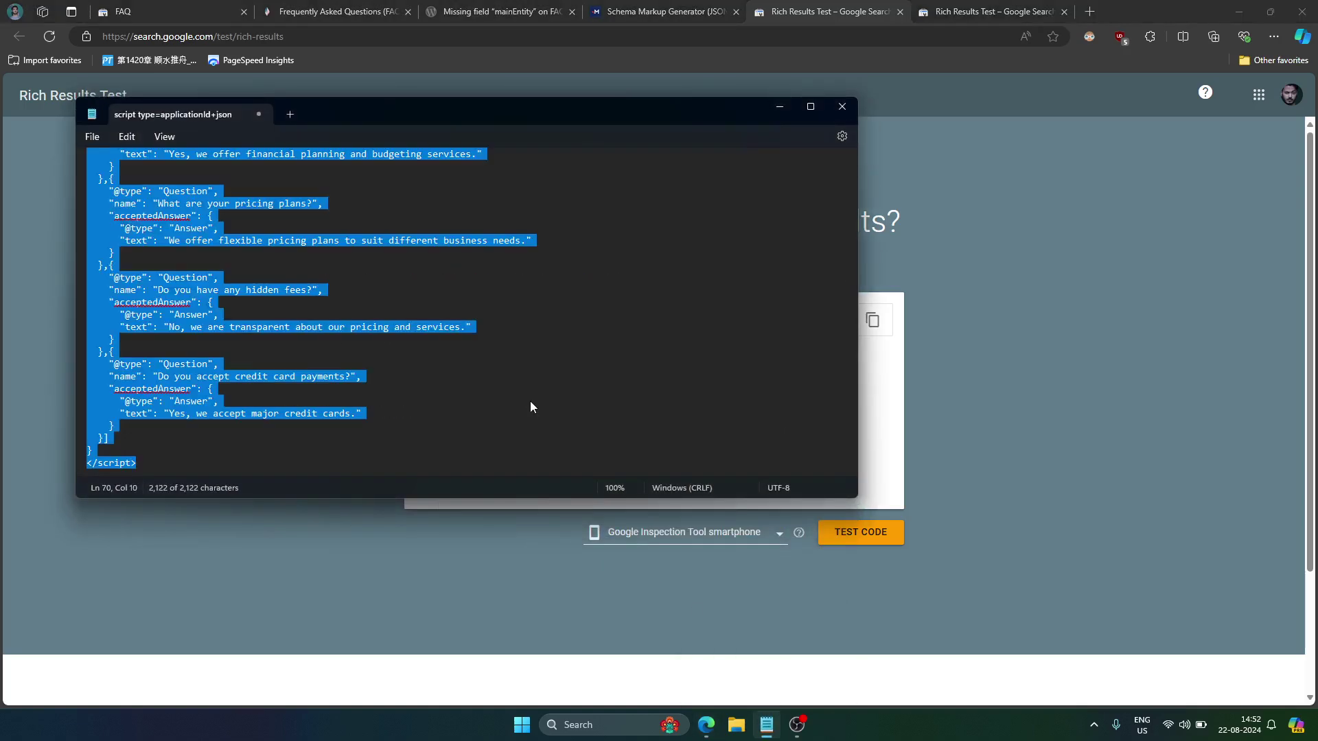
Replace the editor's template code with the pasted FAQ JSON-LD and run Test Code
left_click(333, 577)
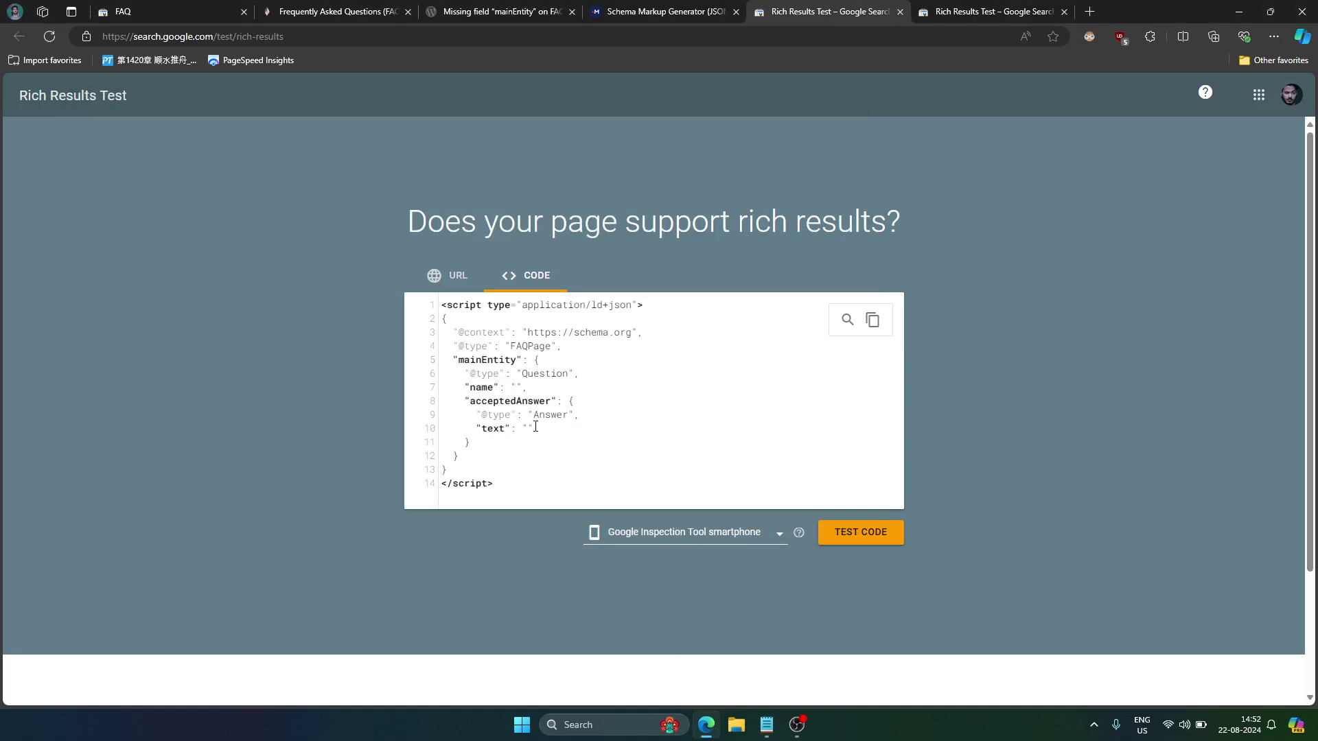
key("ctrl+a")
key("BackSpace")
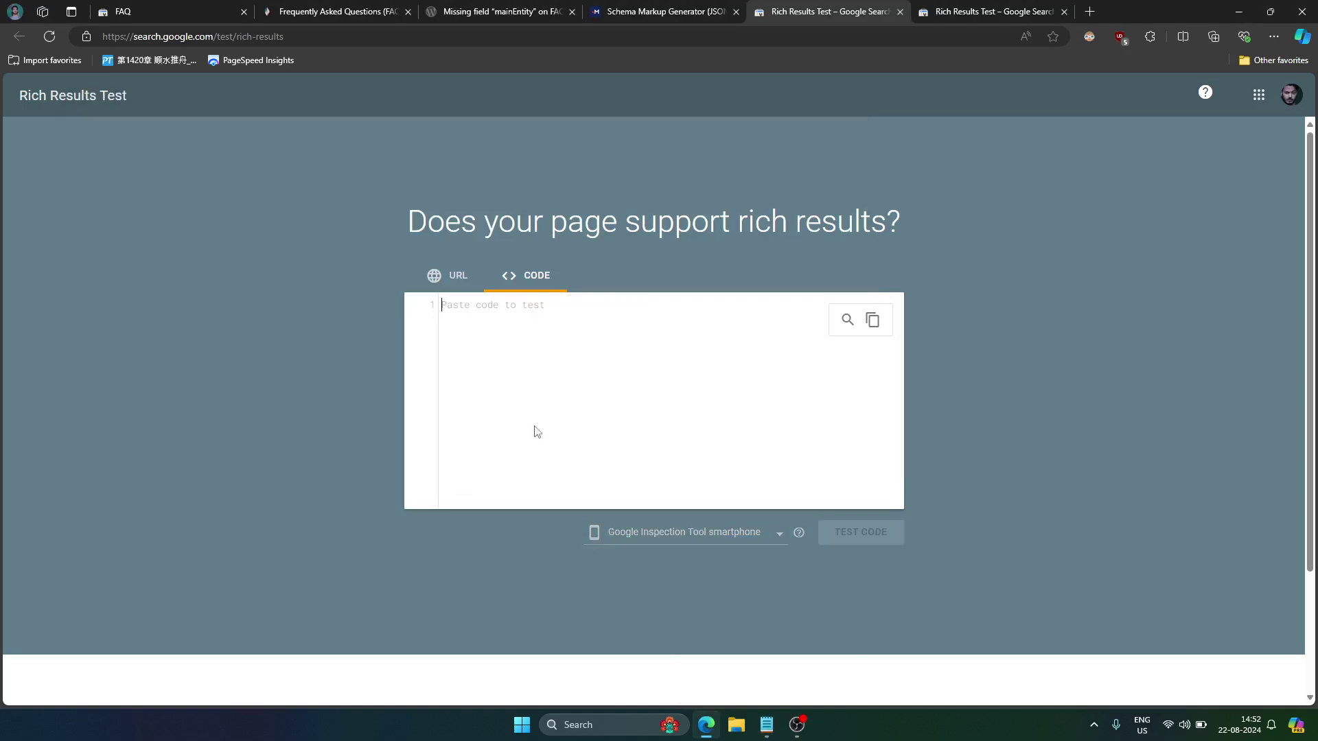
key("ctrl+v")
left_click(867, 536)
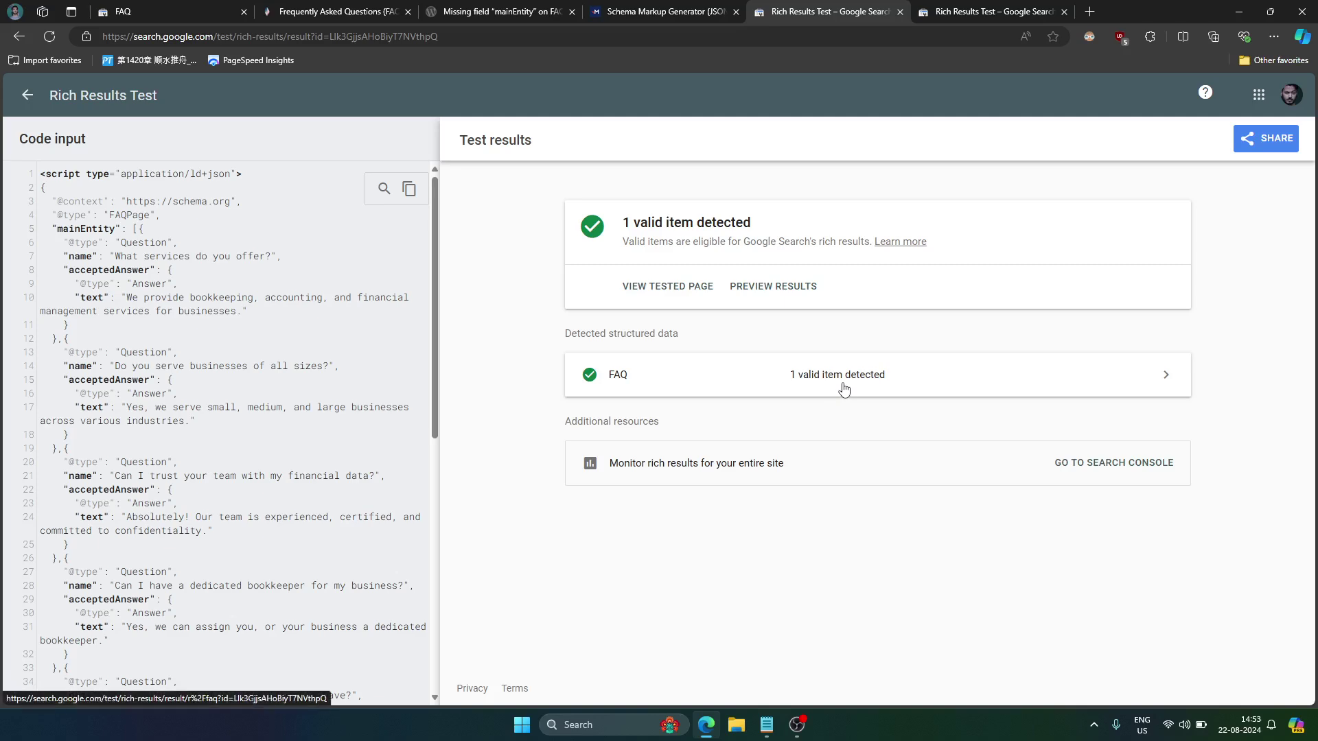
Expand the FAQ result's Unnamed item, review its mainEntity questions and answers, then collapse it
left_click(843, 388)
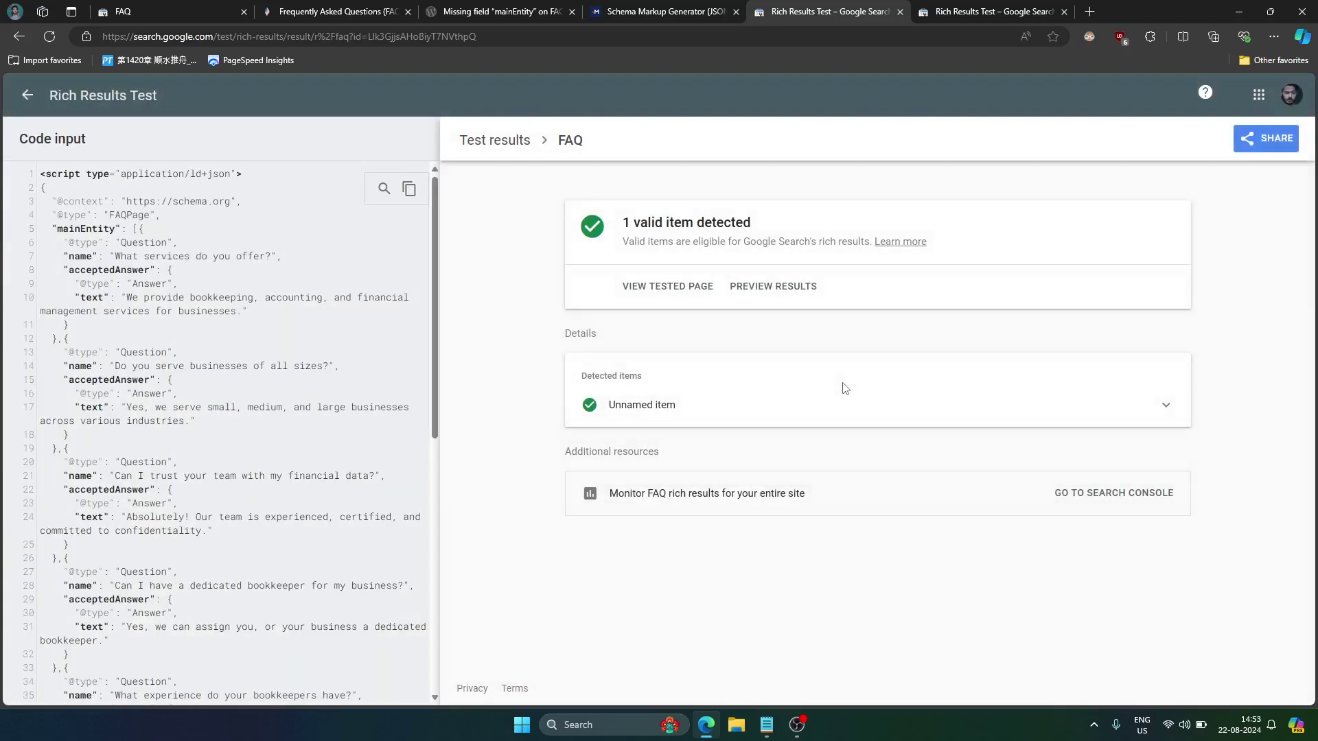
left_click(753, 405)
scroll(758, 410, "down", 1)
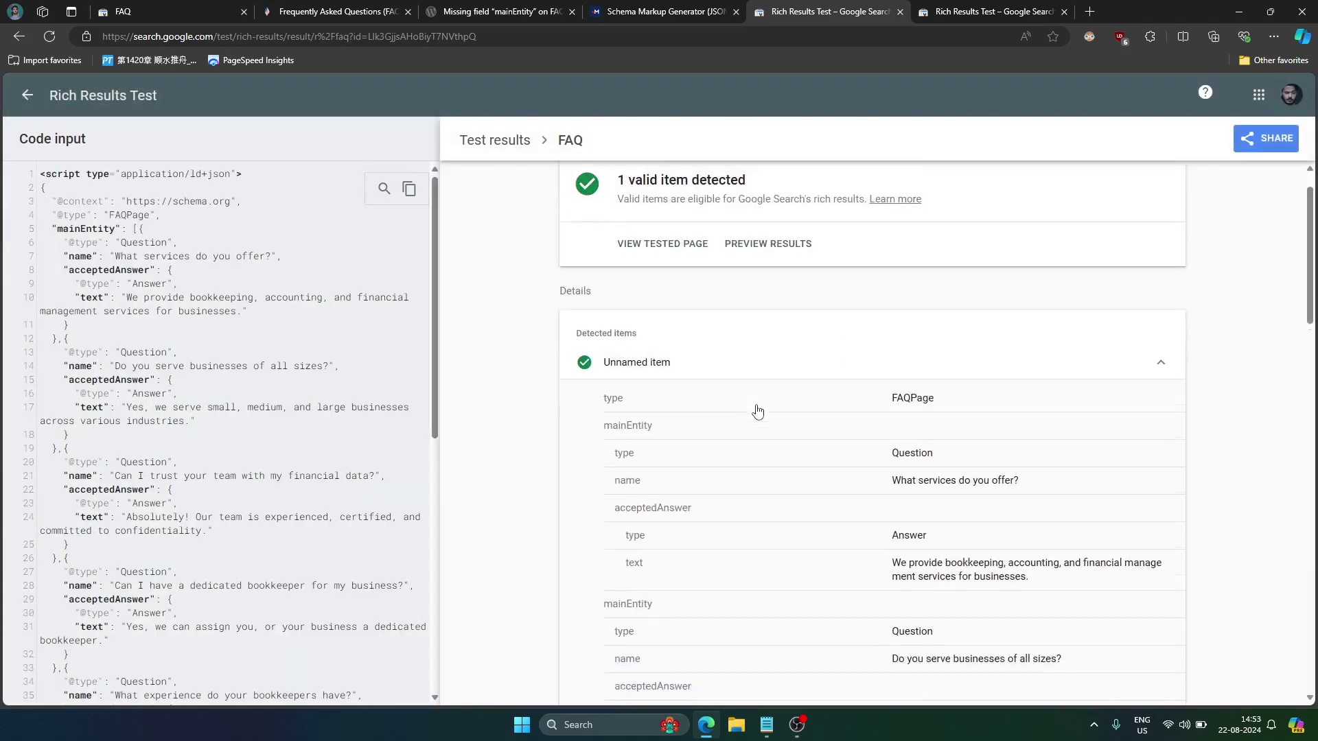
scroll(758, 410, "down", 15)
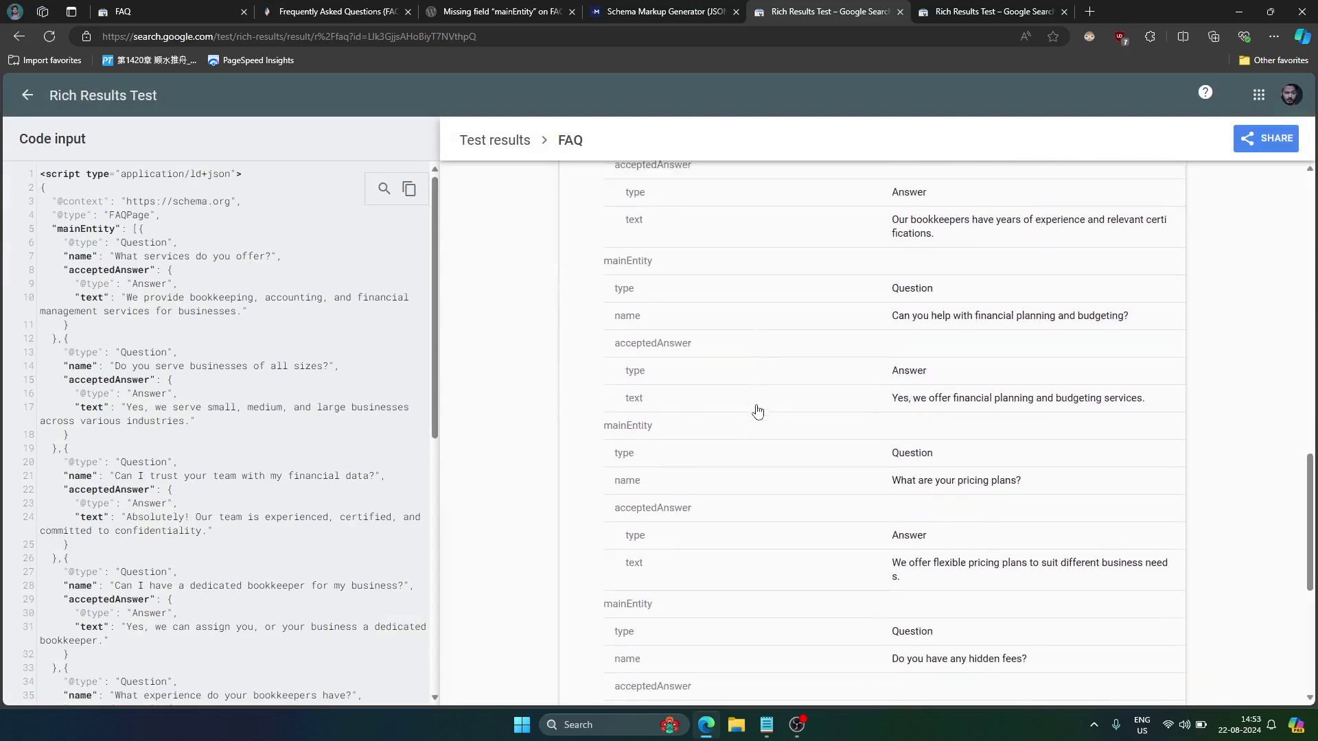
scroll(758, 410, "up", 15)
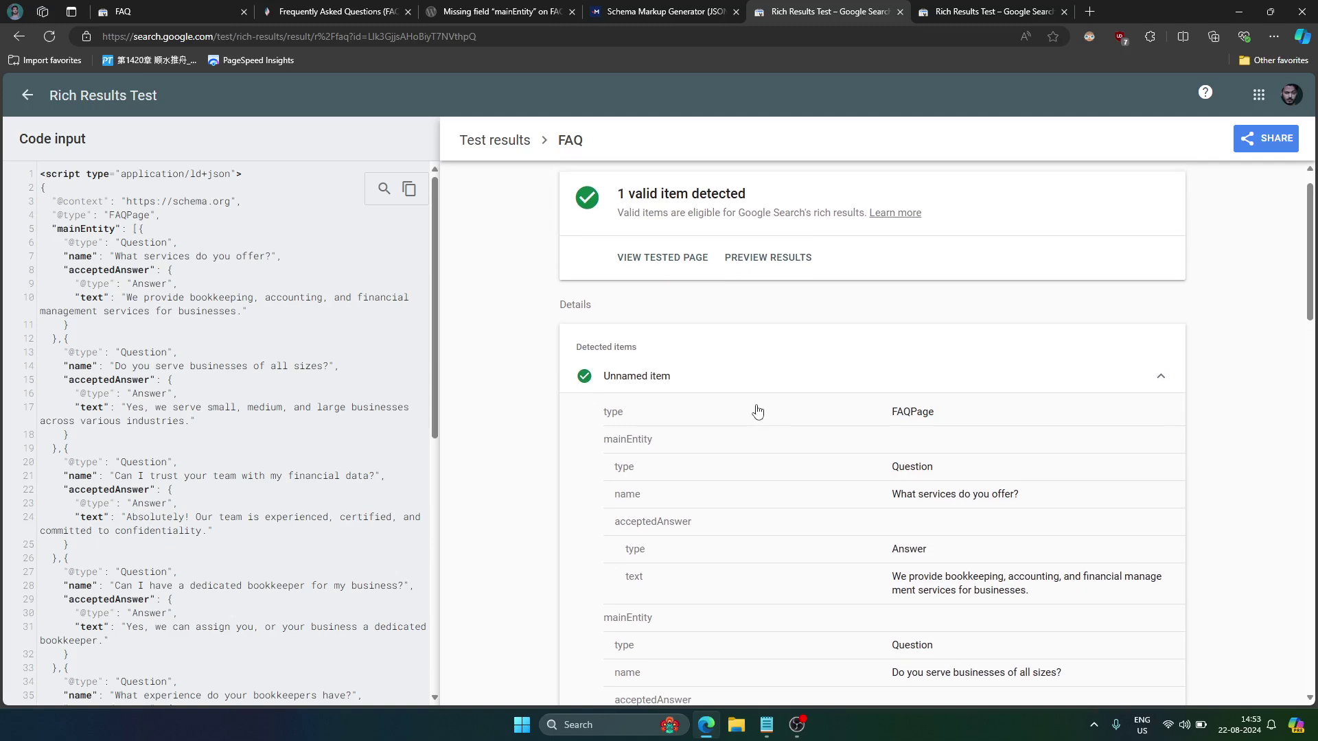
left_click(815, 390)
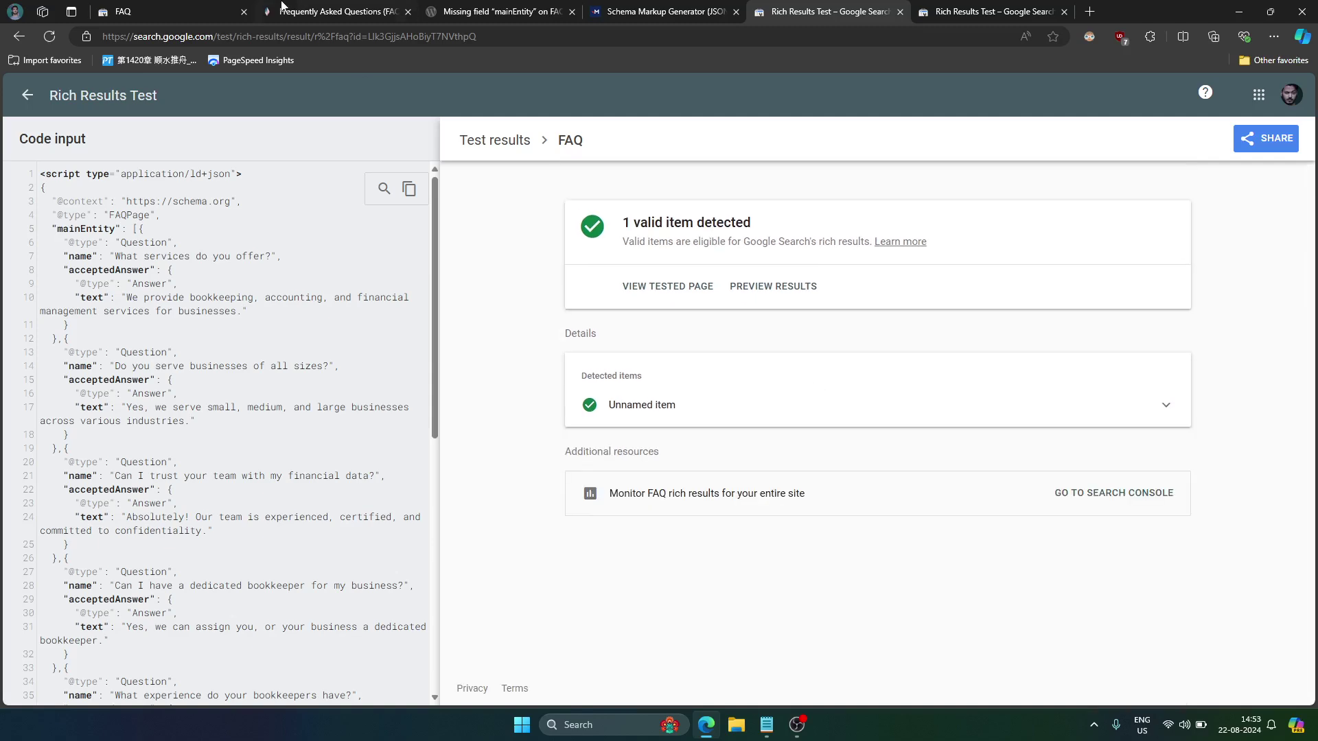
key("ctrl+2")
scroll(445, 458, "down", 4)
scroll(444, 457, "down", 4)
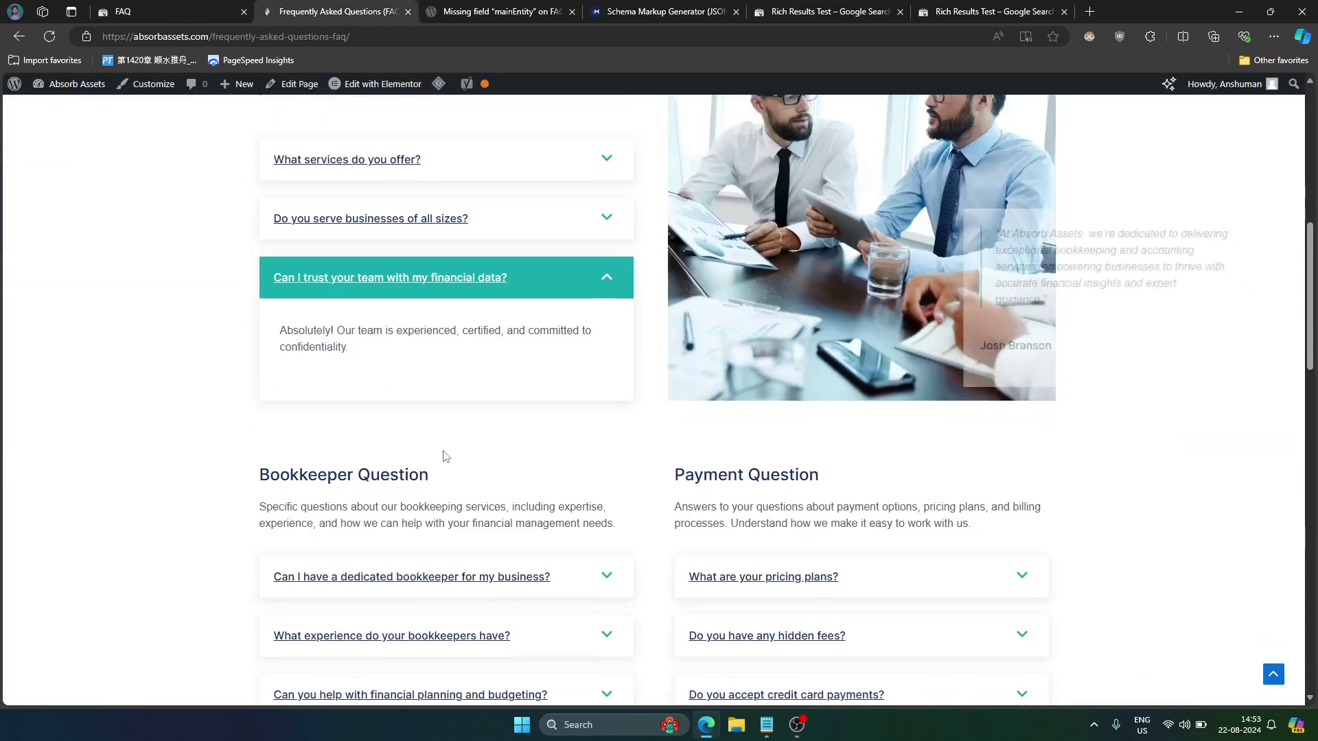
scroll(442, 457, "up", 2)
scroll(590, 587, "down", 3)
scroll(595, 582, "down", 2)
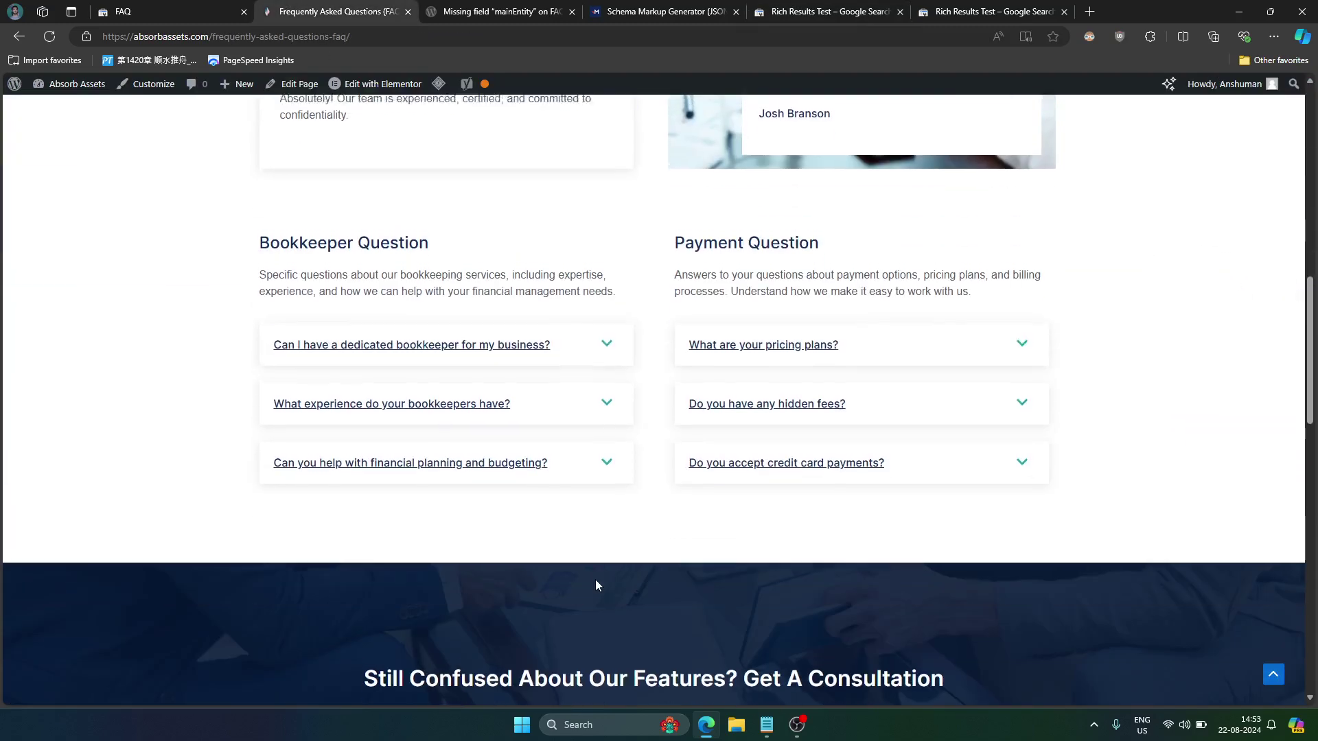
scroll(595, 582, "up", 4)
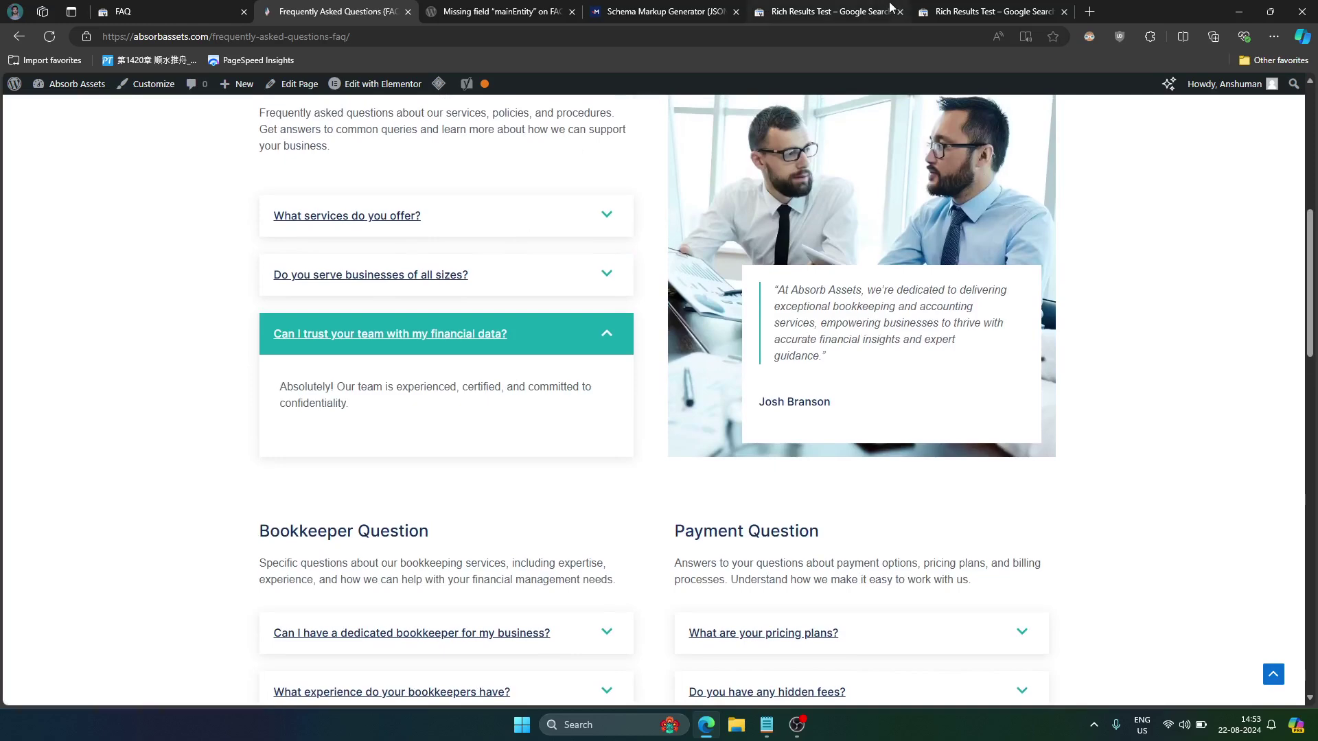
left_click(824, 12)
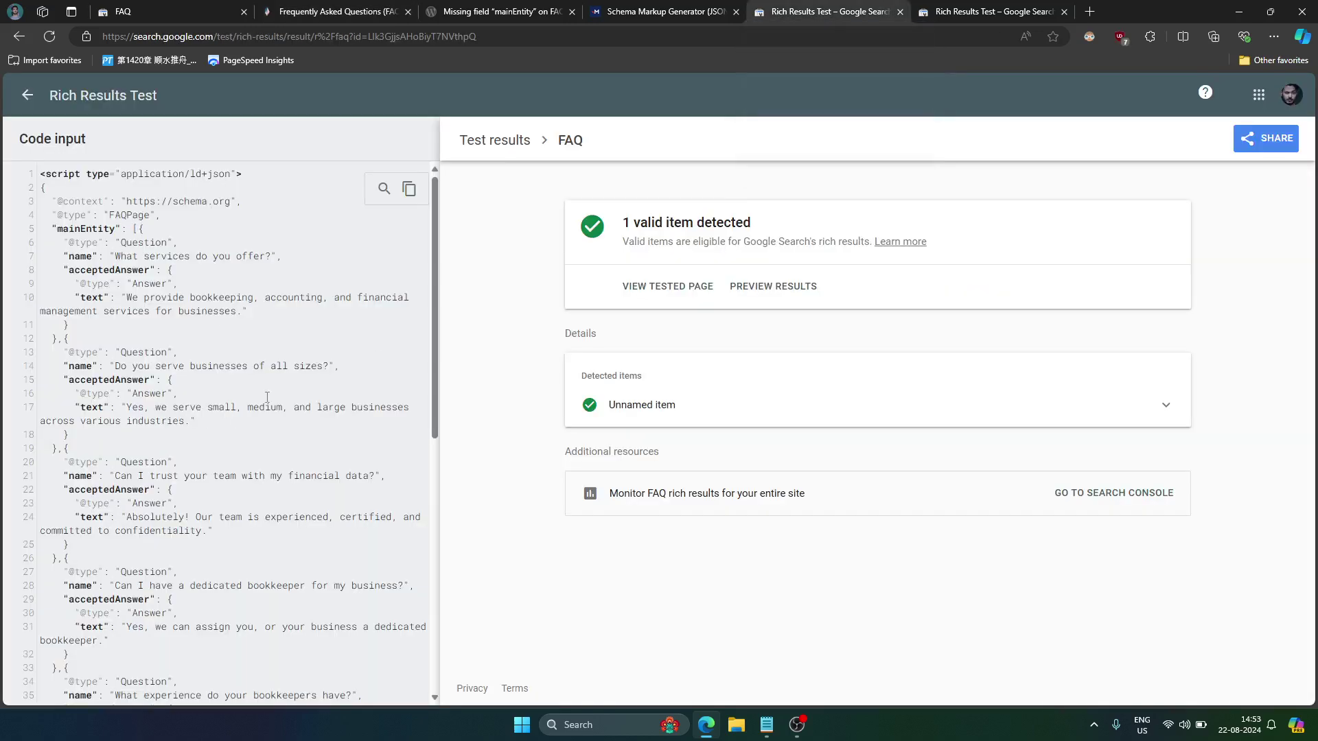
left_click(302, 7)
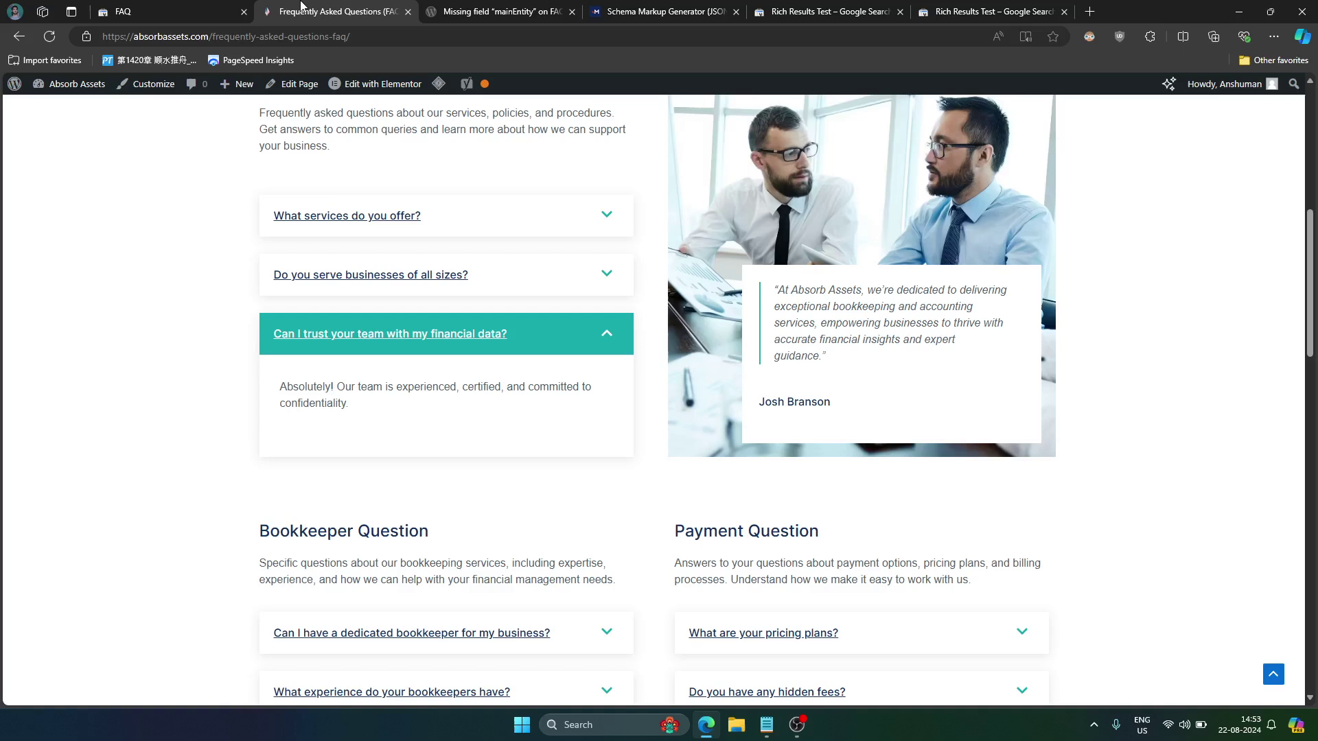
Go to the Dashboard and open Elementor > Custom Code with its seven head-tag snippets
mouse_move(68, 84)
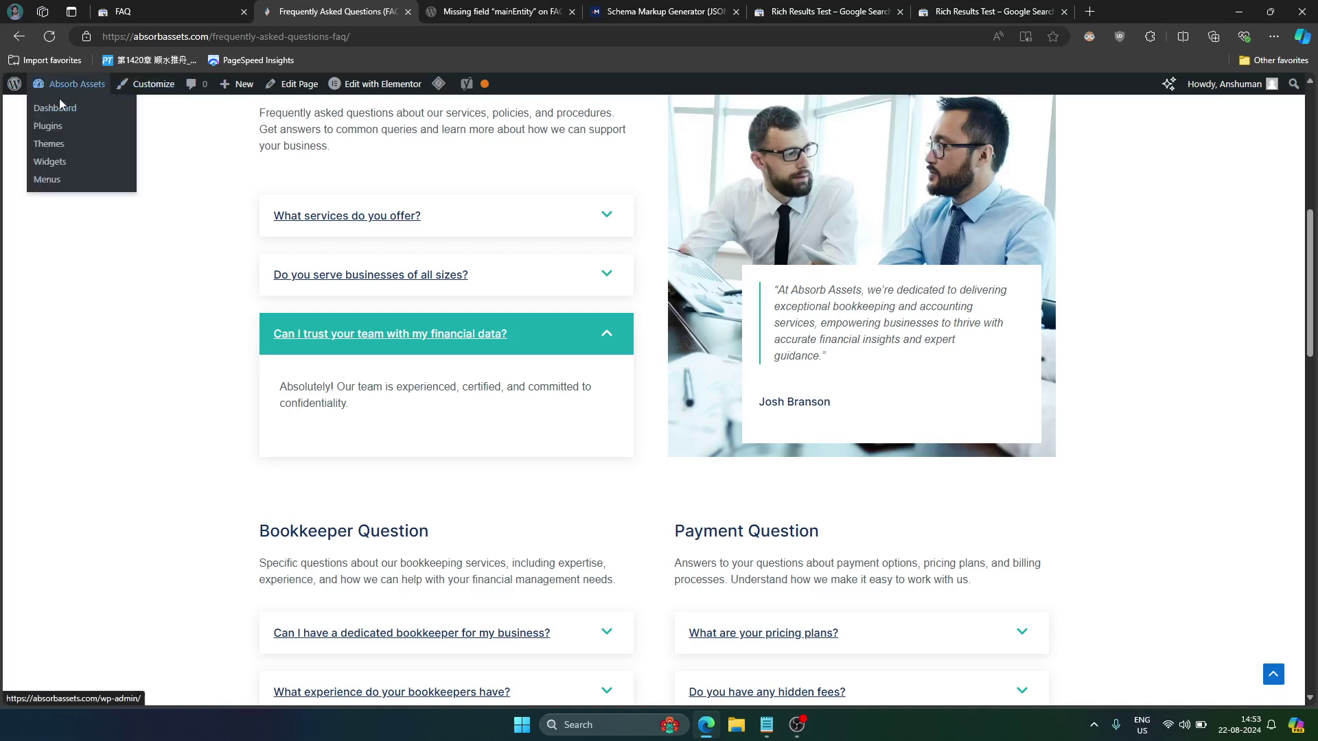
left_click(52, 112)
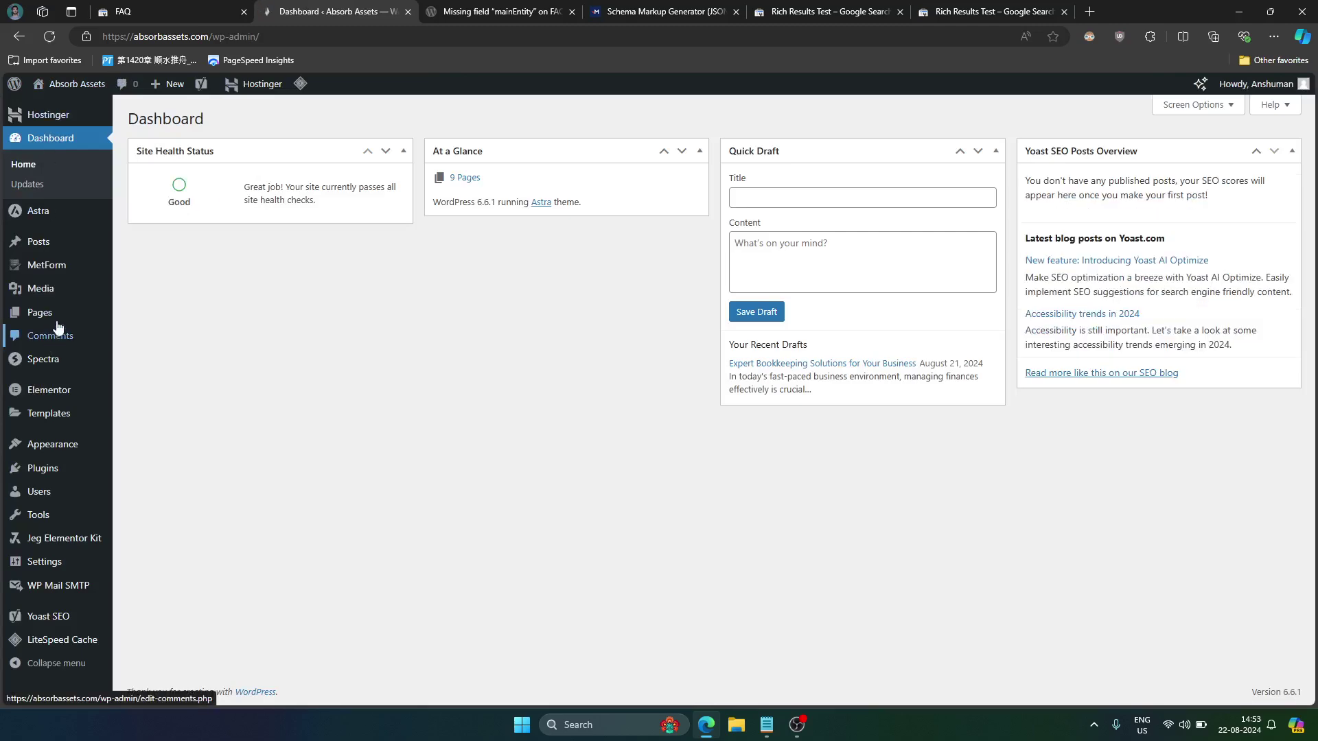
mouse_move(53, 392)
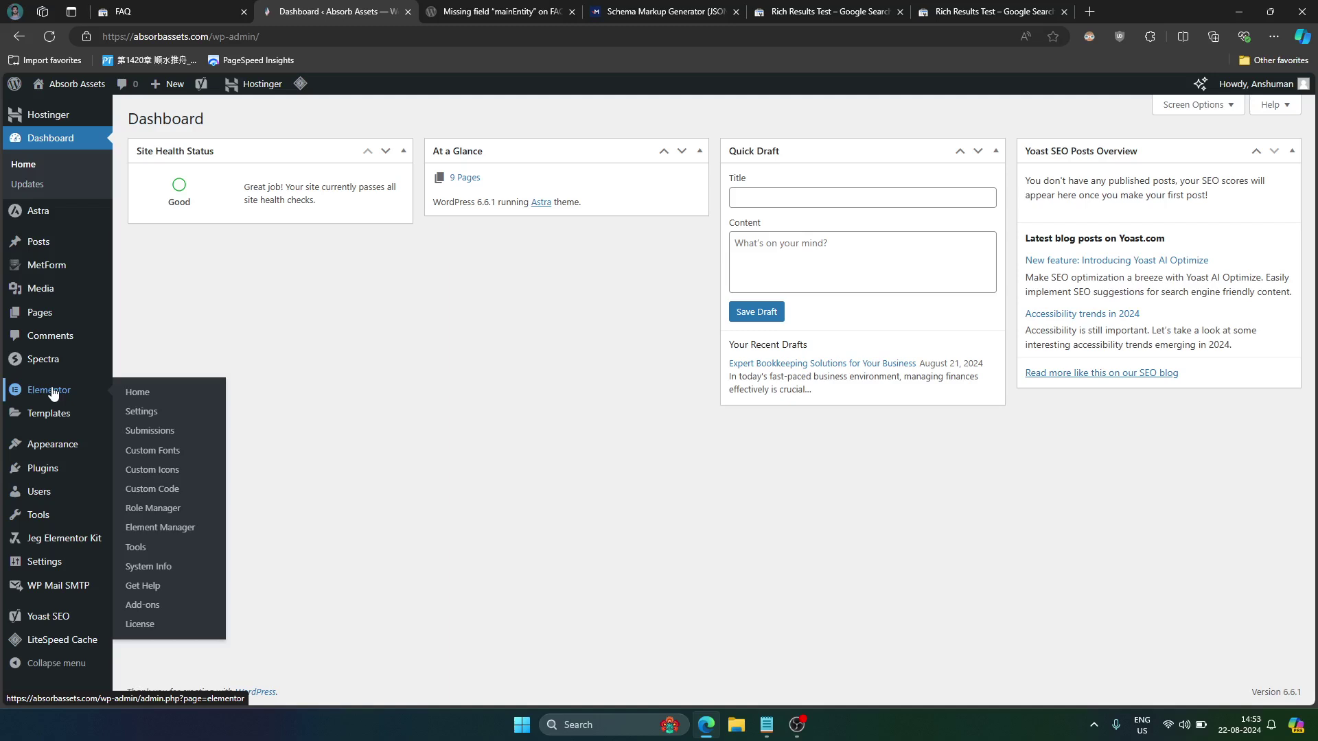
left_click(162, 489)
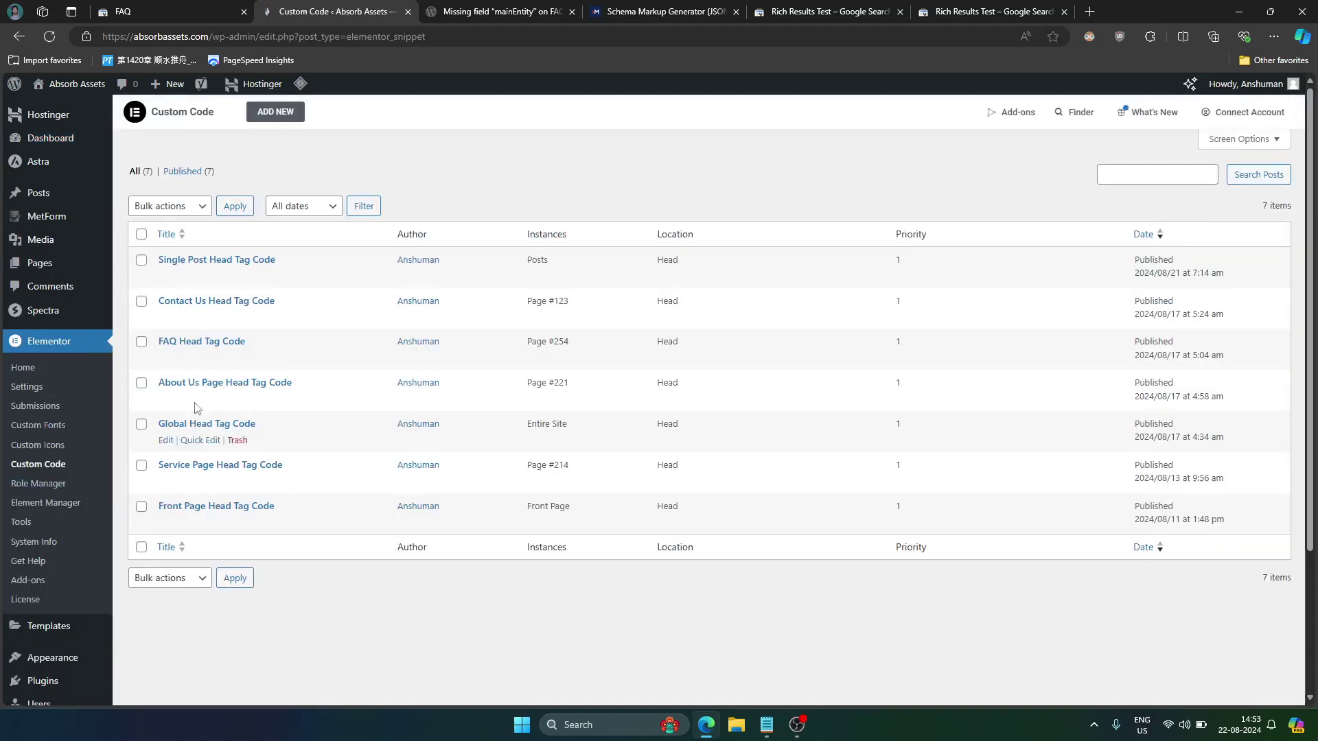
Add a snippet titled 'FAQ Page JSON-LD Schema' at <body> - Start and paste the JSON-LD script
left_click(270, 114)
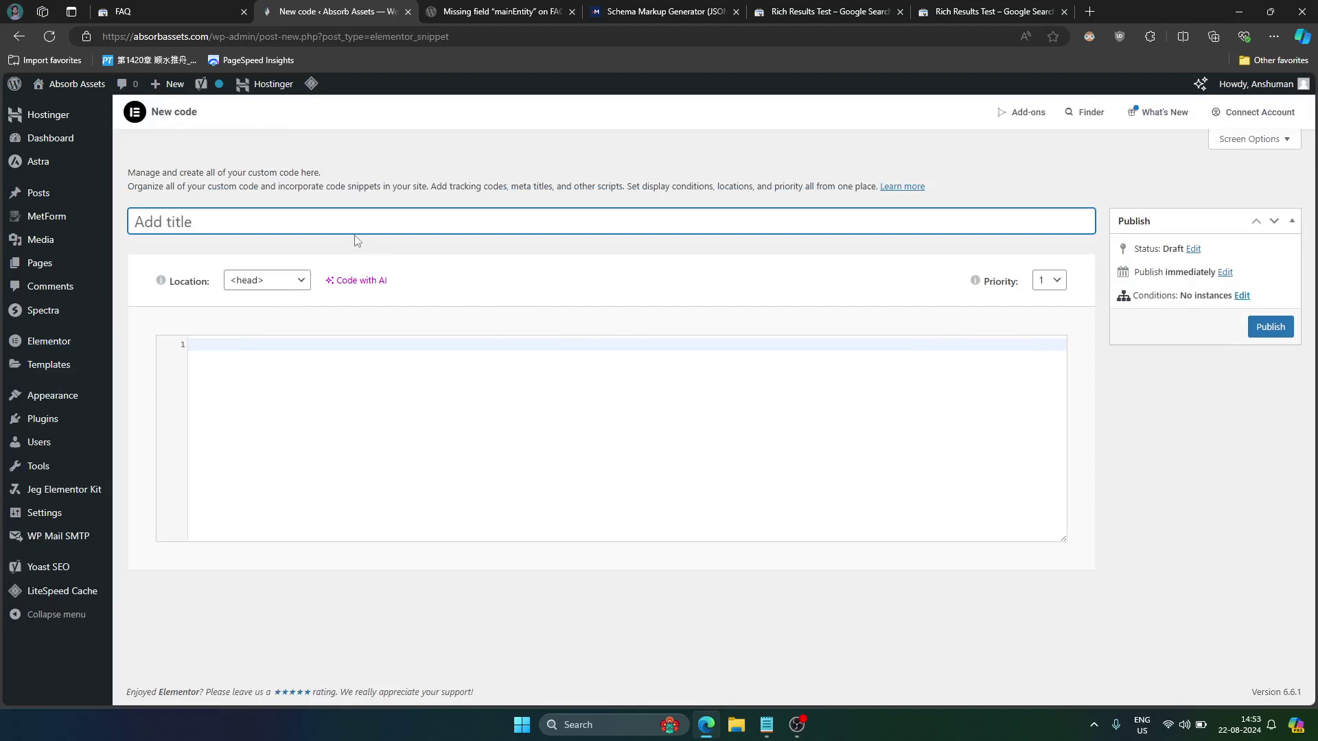
type("FAQ Page JSON-")
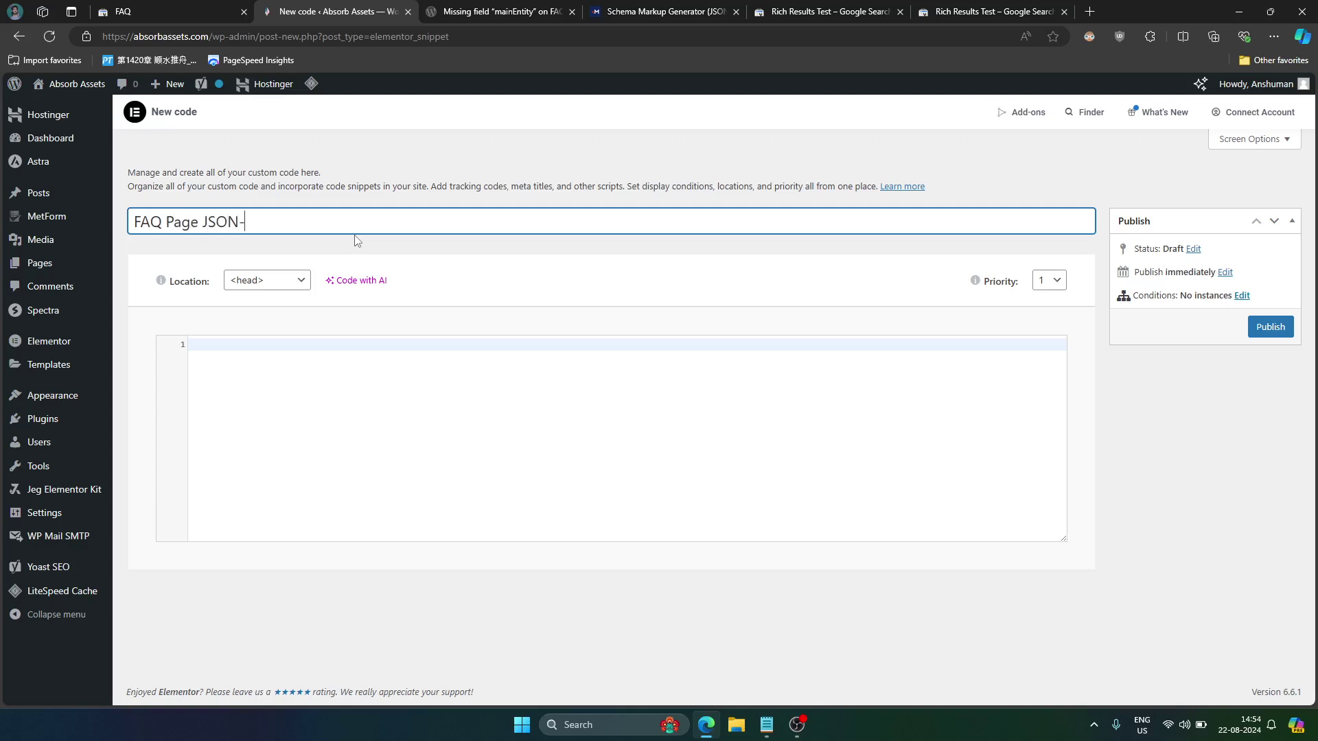
type("LD Schema")
left_click(275, 281)
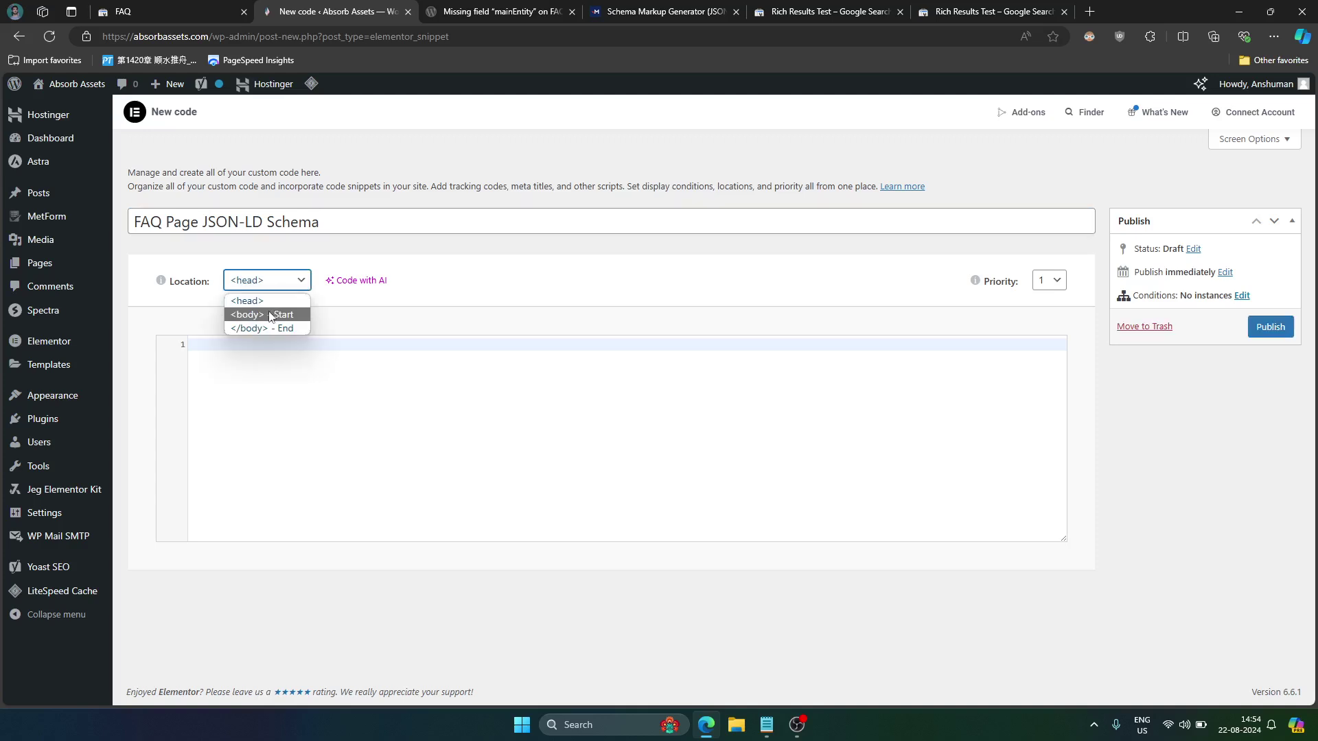
left_click(270, 315)
left_click(261, 381)
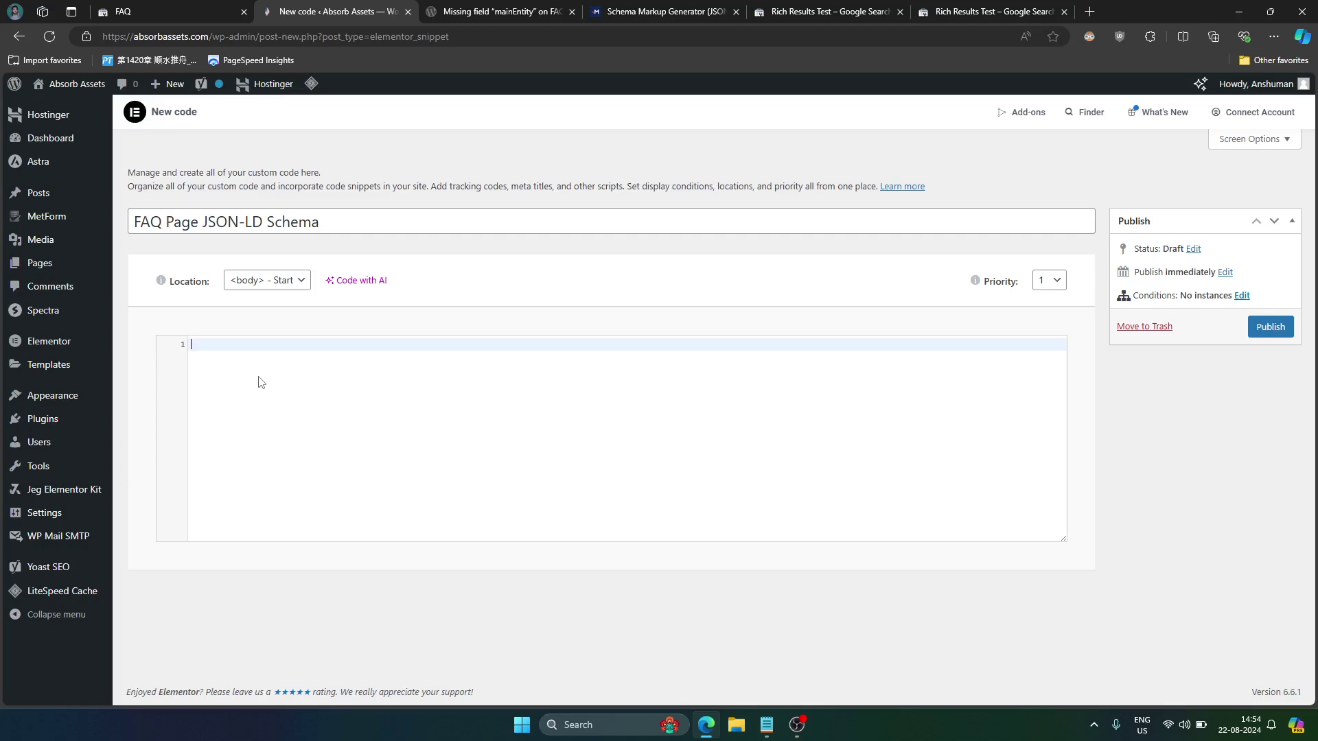
key("ctrl+v")
scroll(1076, 288, "up", 10)
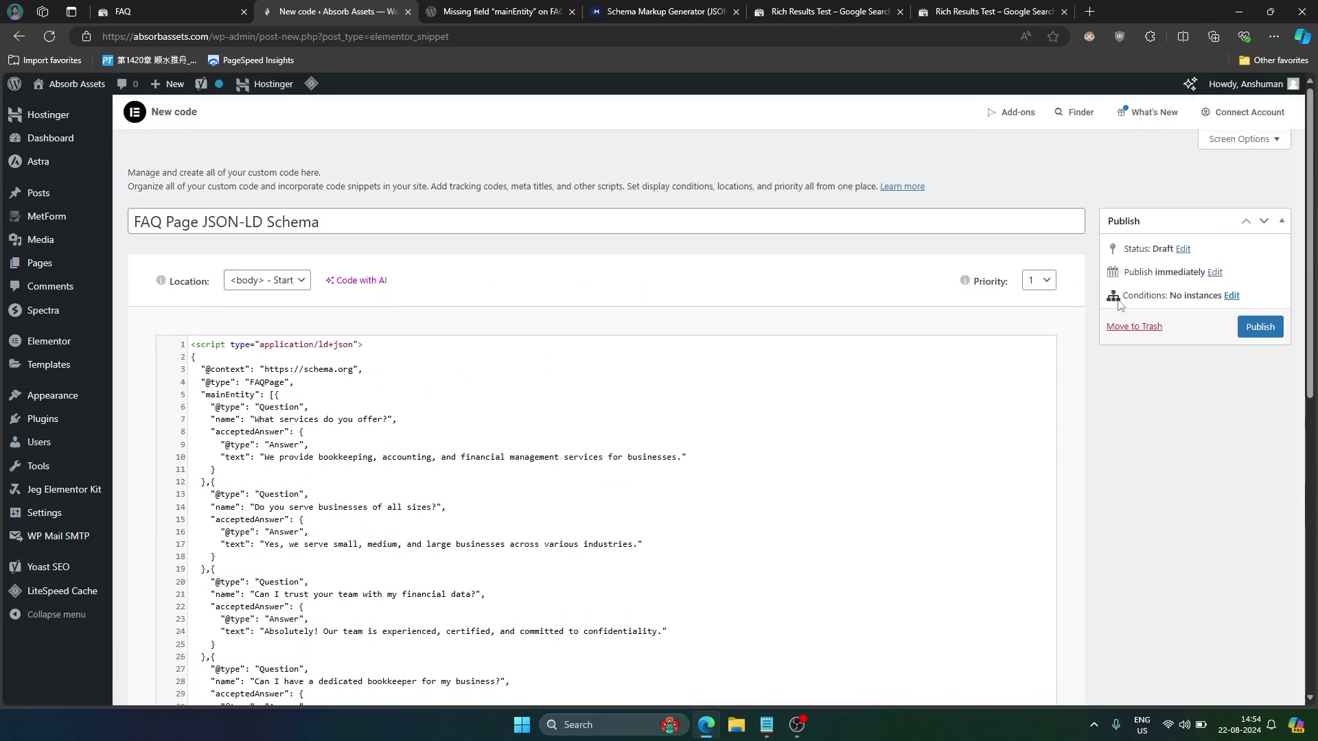
Add a Singular > Pages > Frequently Asked Questions display condition, then Save & Close
left_click_drag(1108, 302, 1228, 300)
left_click(1231, 297)
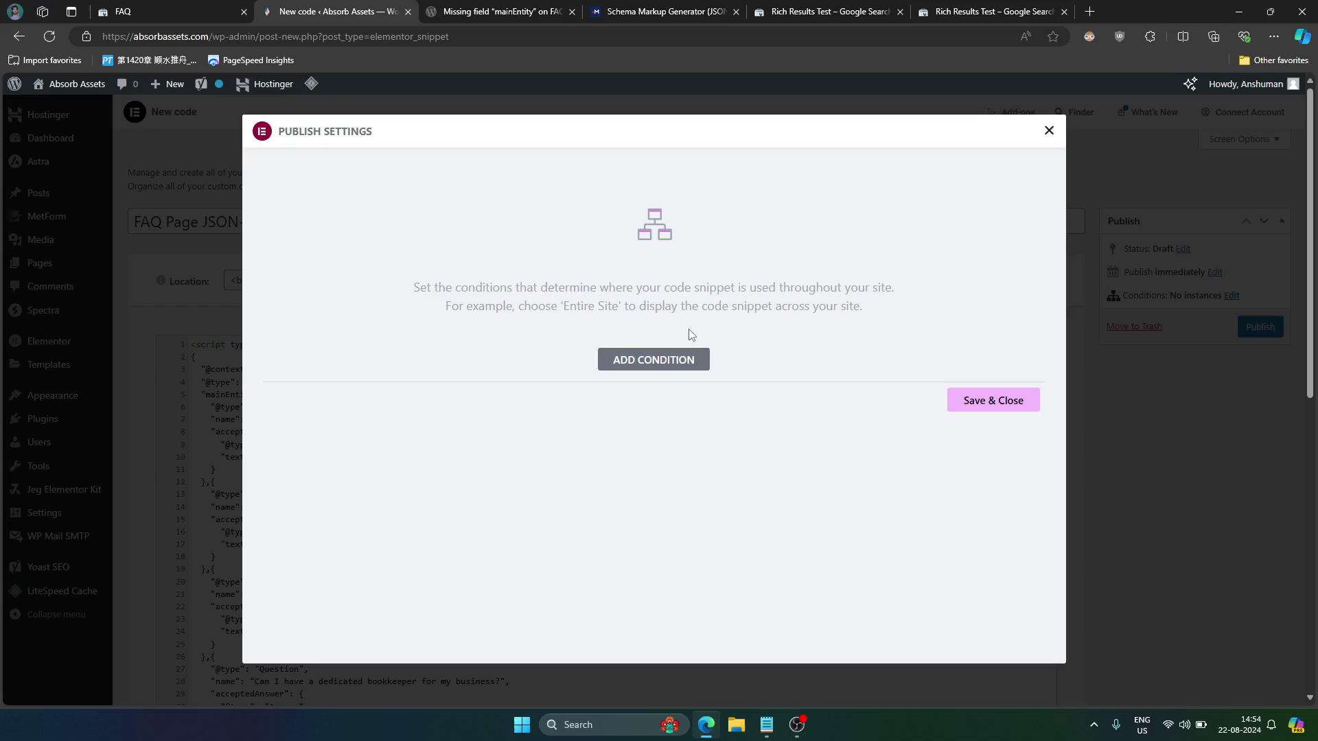
left_click(658, 360)
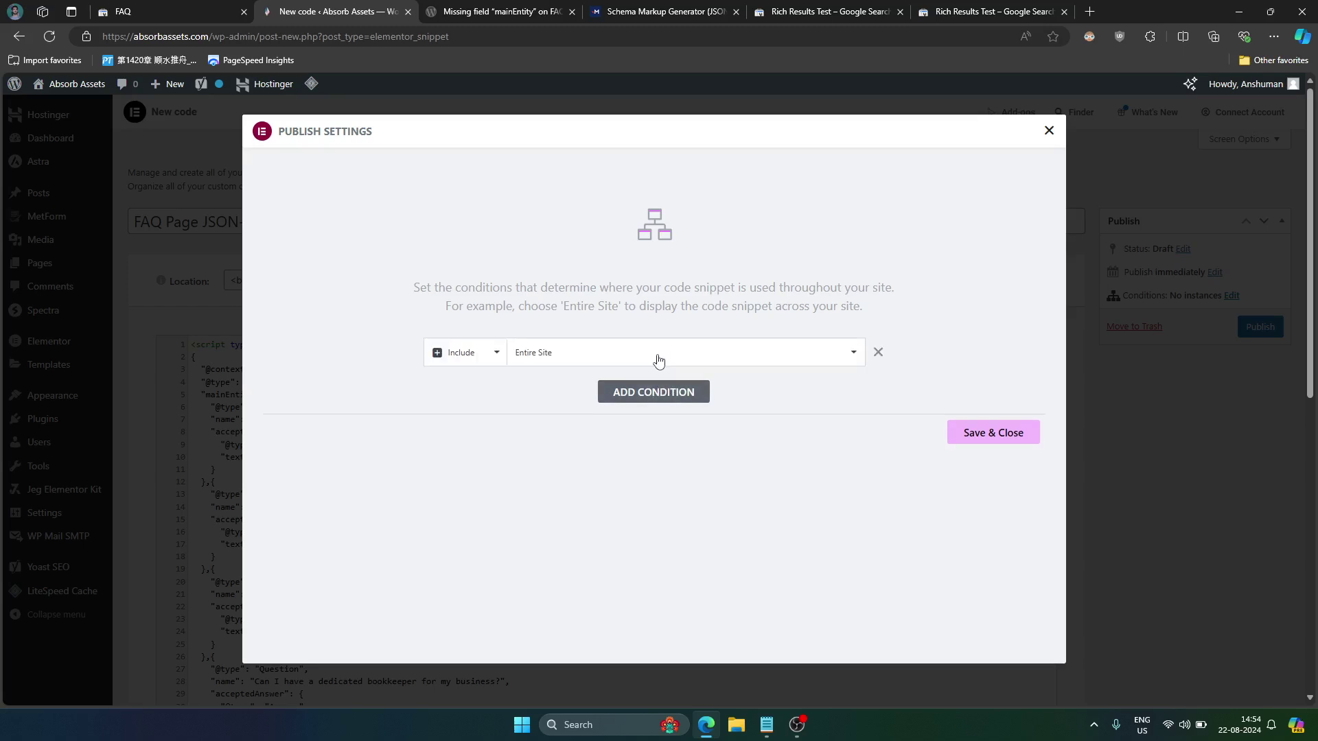
left_click(542, 356)
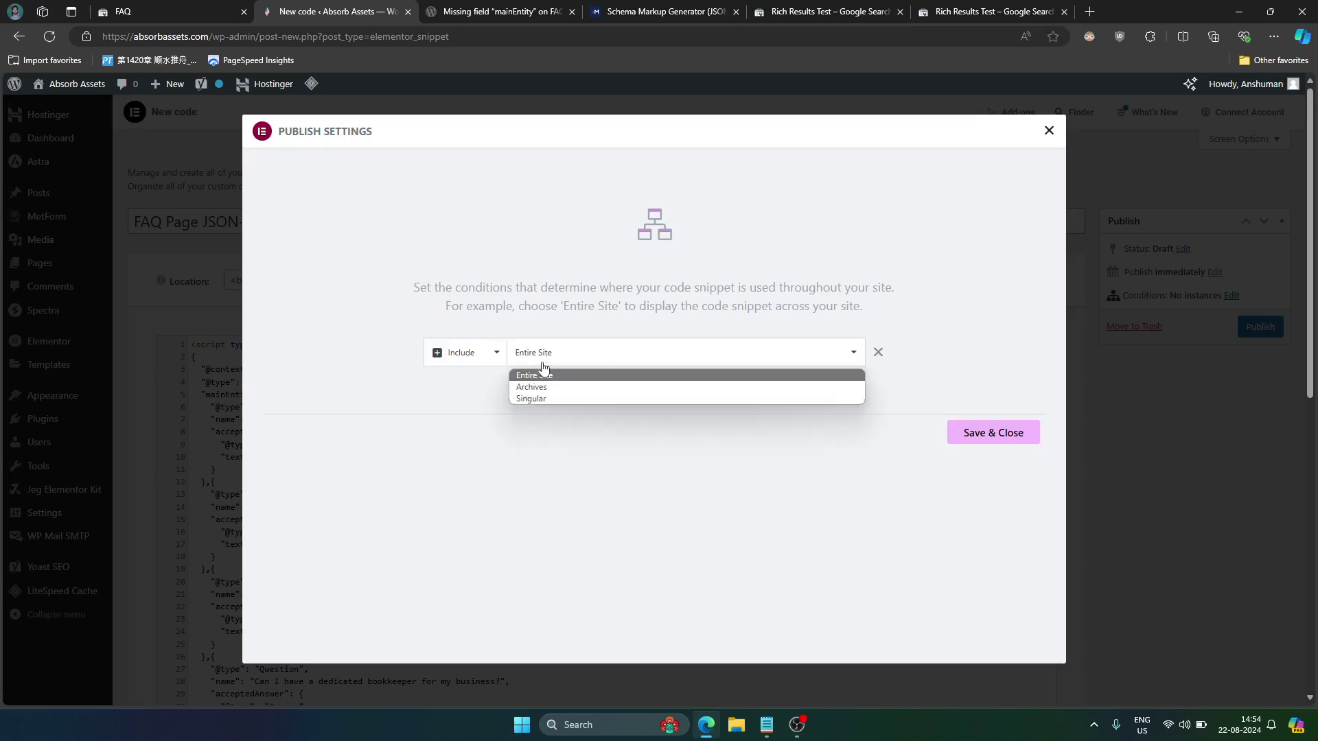
left_click(541, 398)
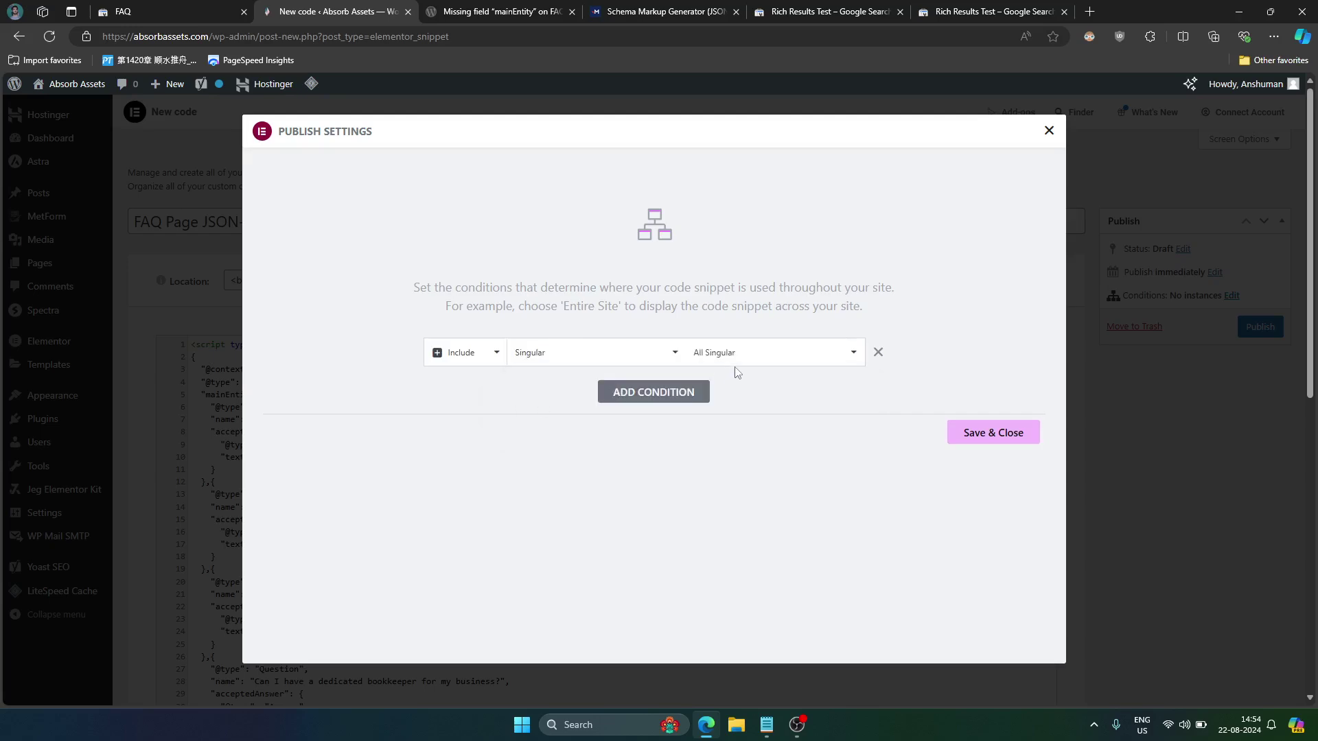
left_click(742, 354)
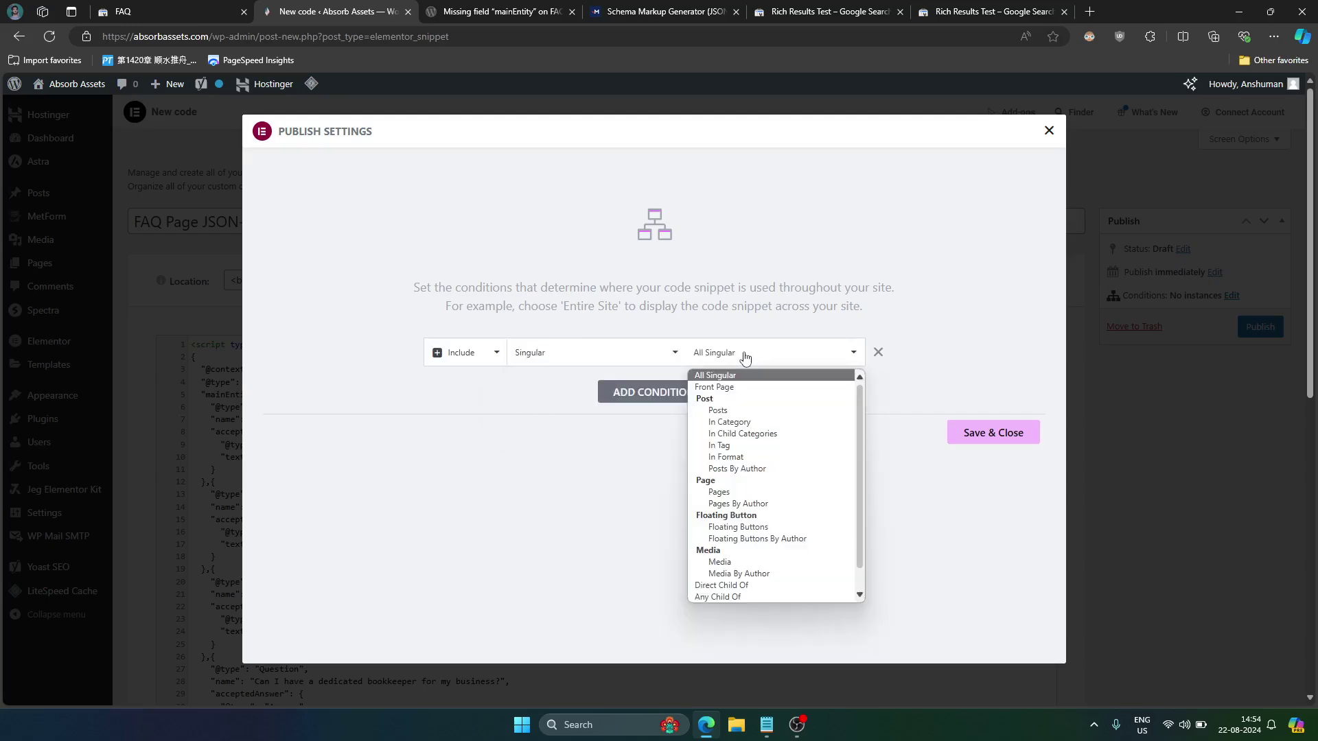
left_click(730, 493)
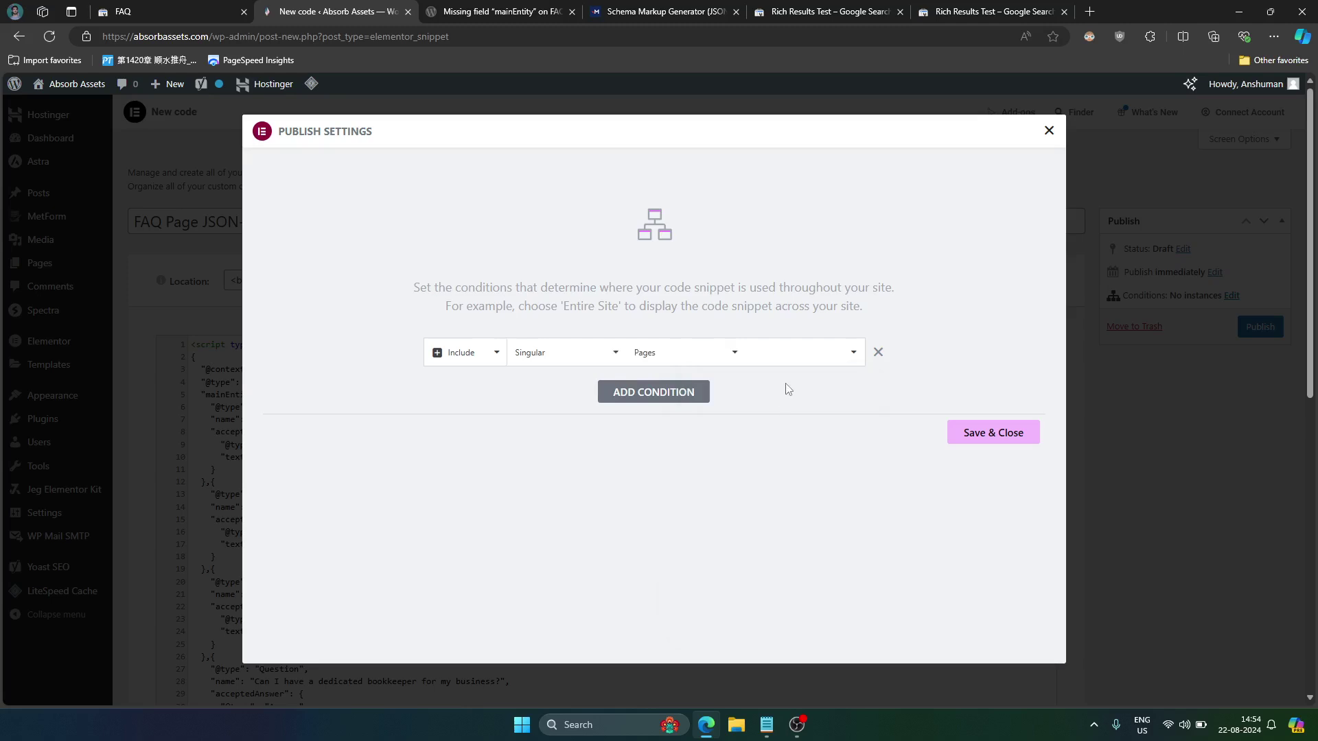
left_click(792, 356)
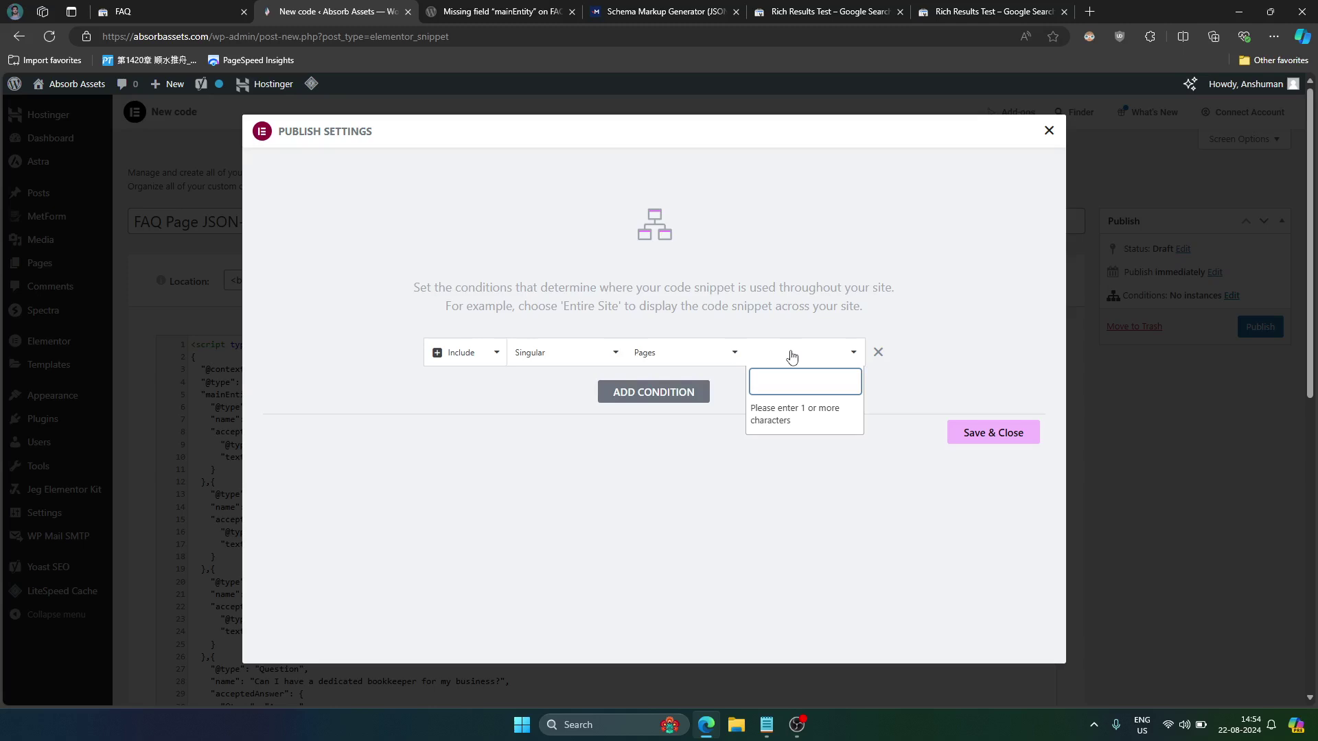
type("frequen")
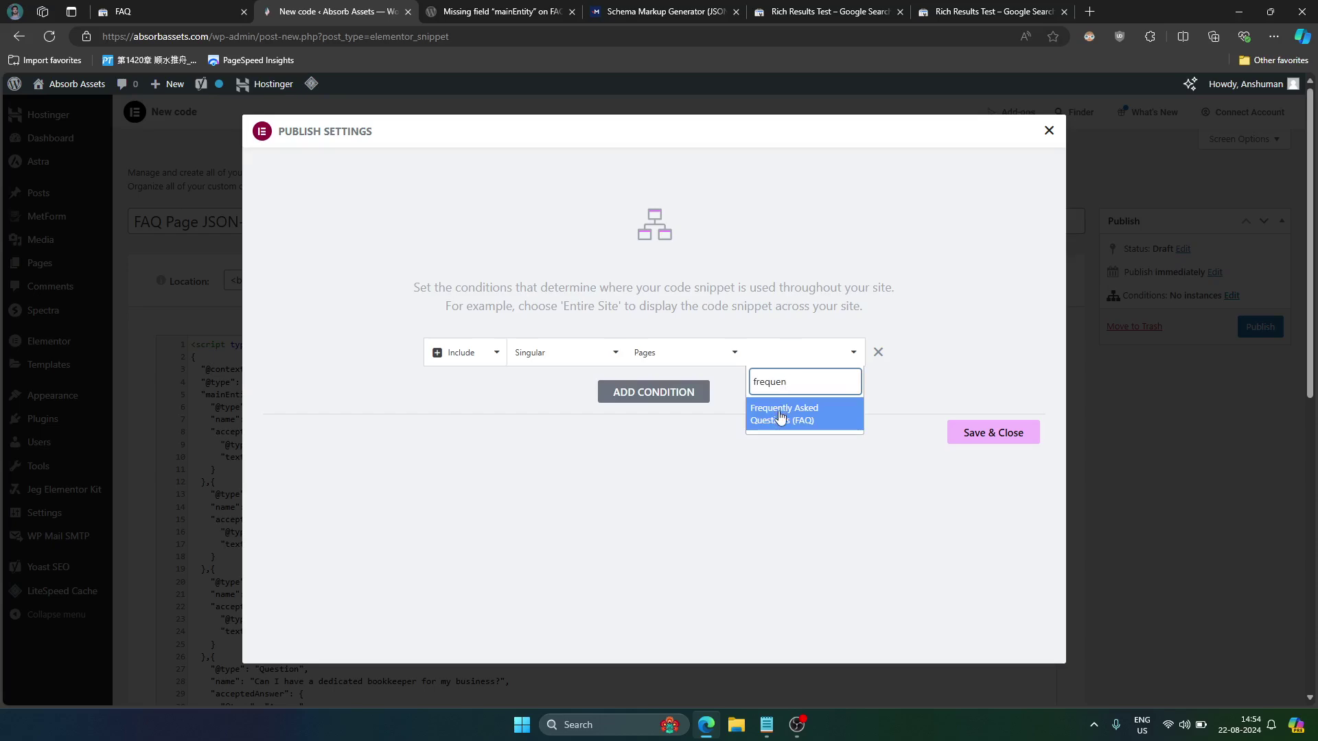
left_click(779, 415)
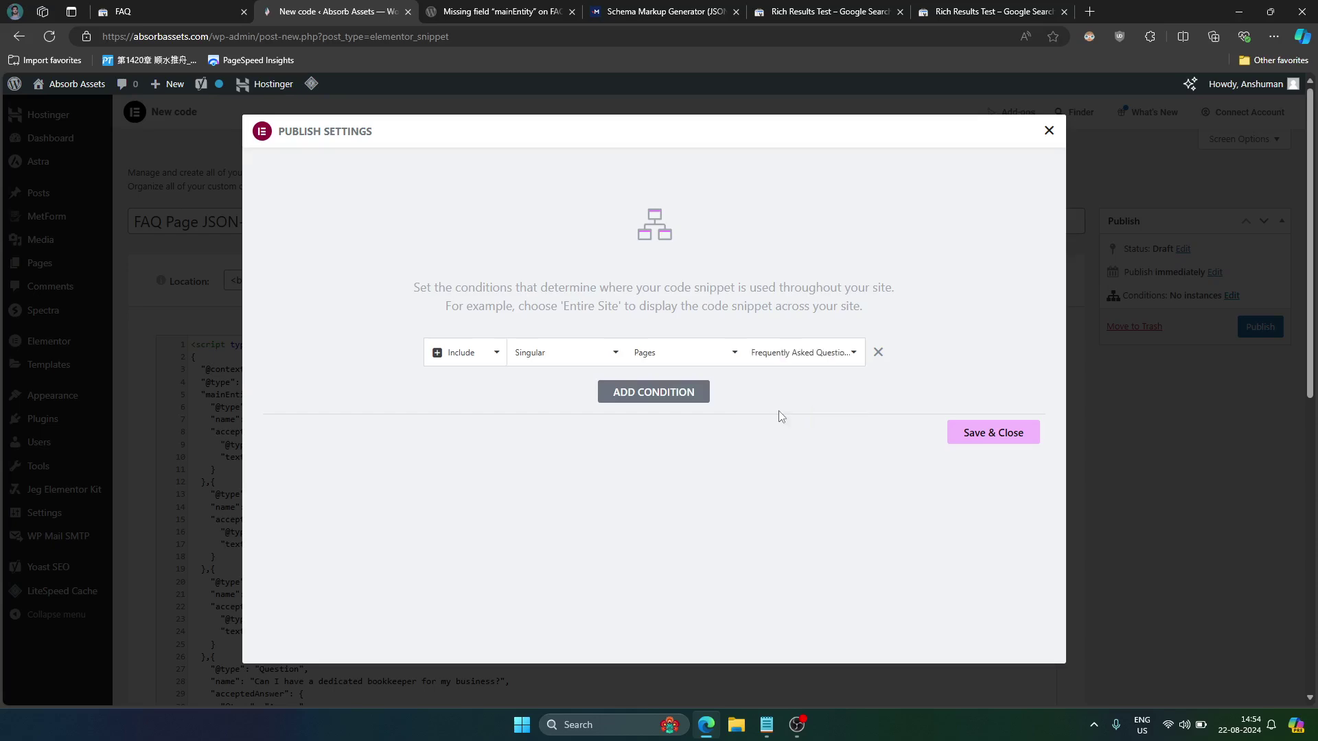
left_click(988, 439)
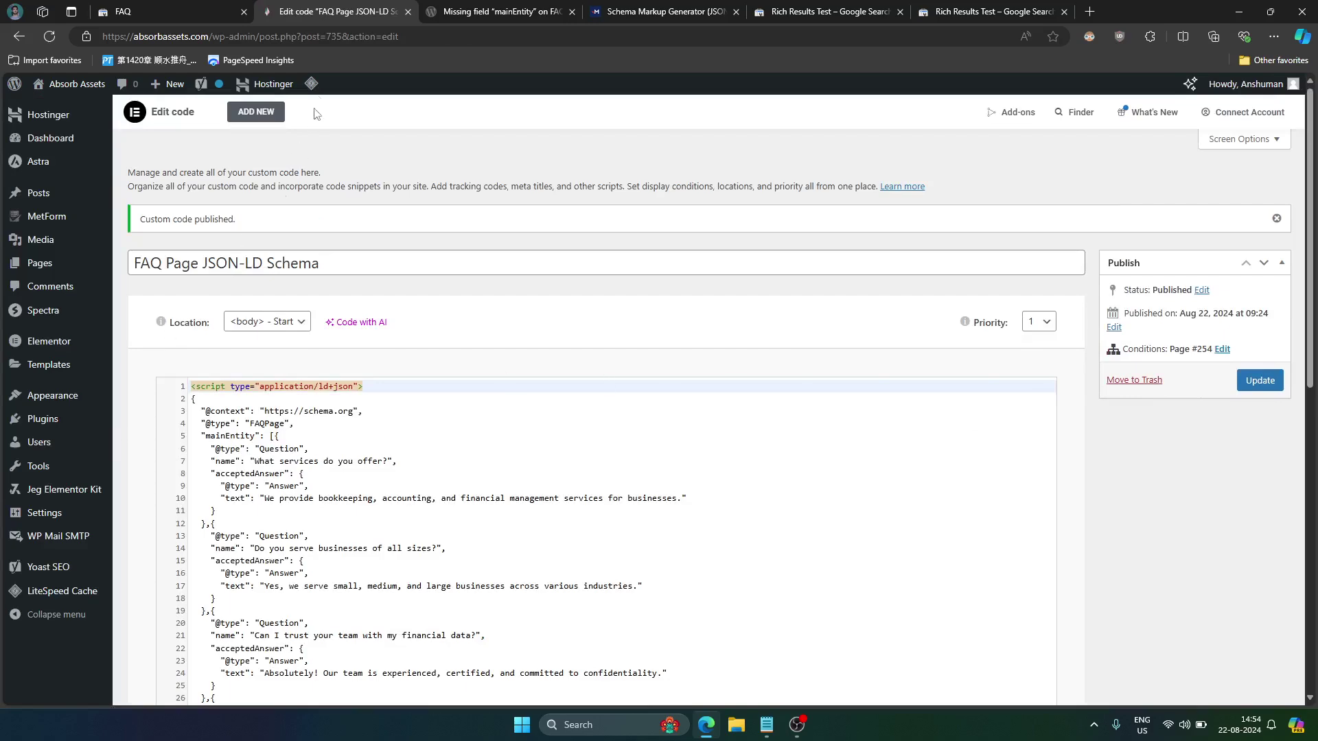
Purge All caches from the LiteSpeed Cache menu in the admin bar
mouse_move(317, 89)
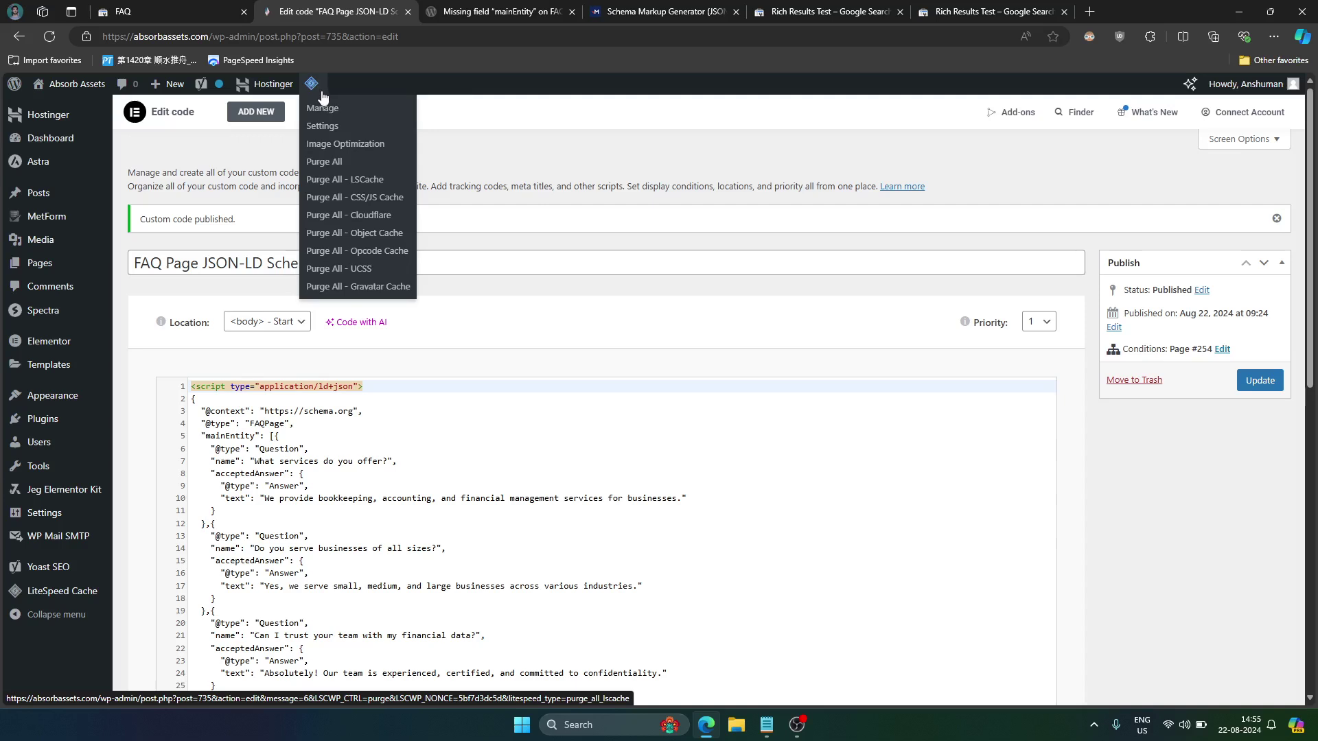
left_click(337, 167)
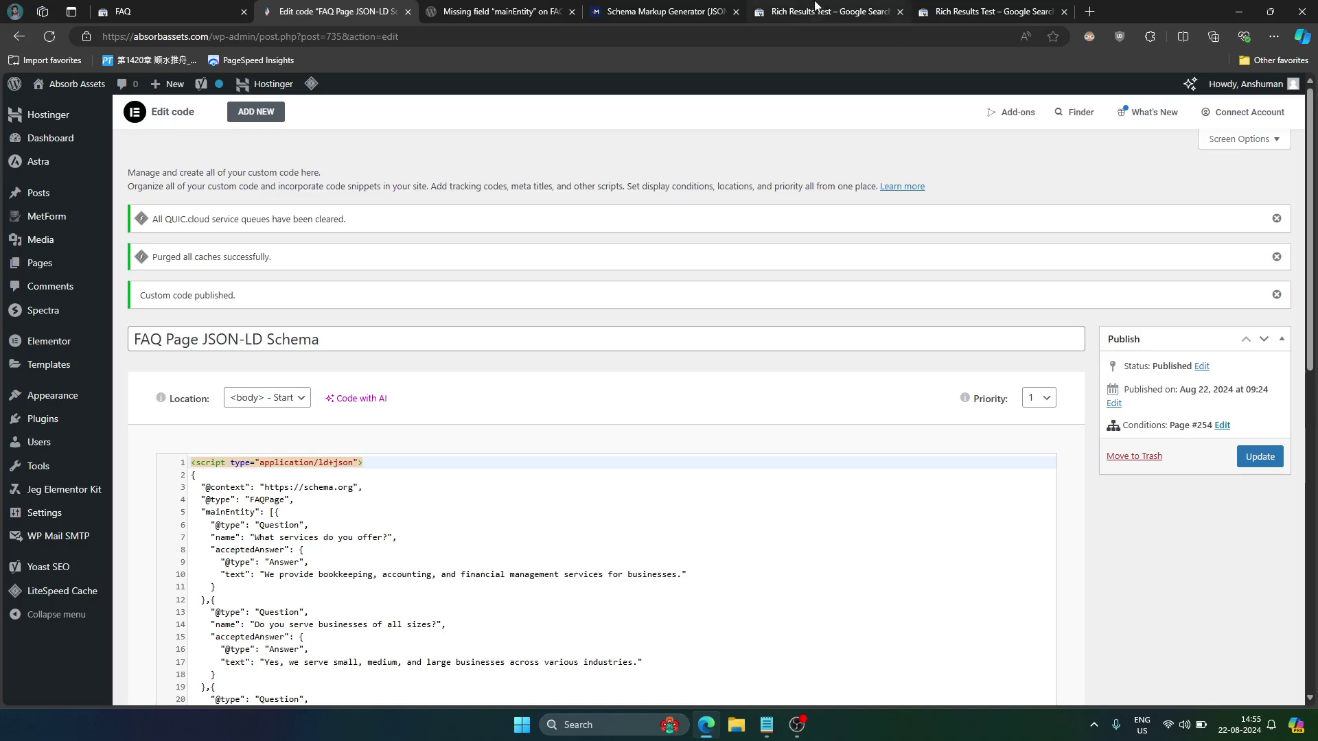
Go back to the live FAQ page and copy its URL
left_click(815, 4)
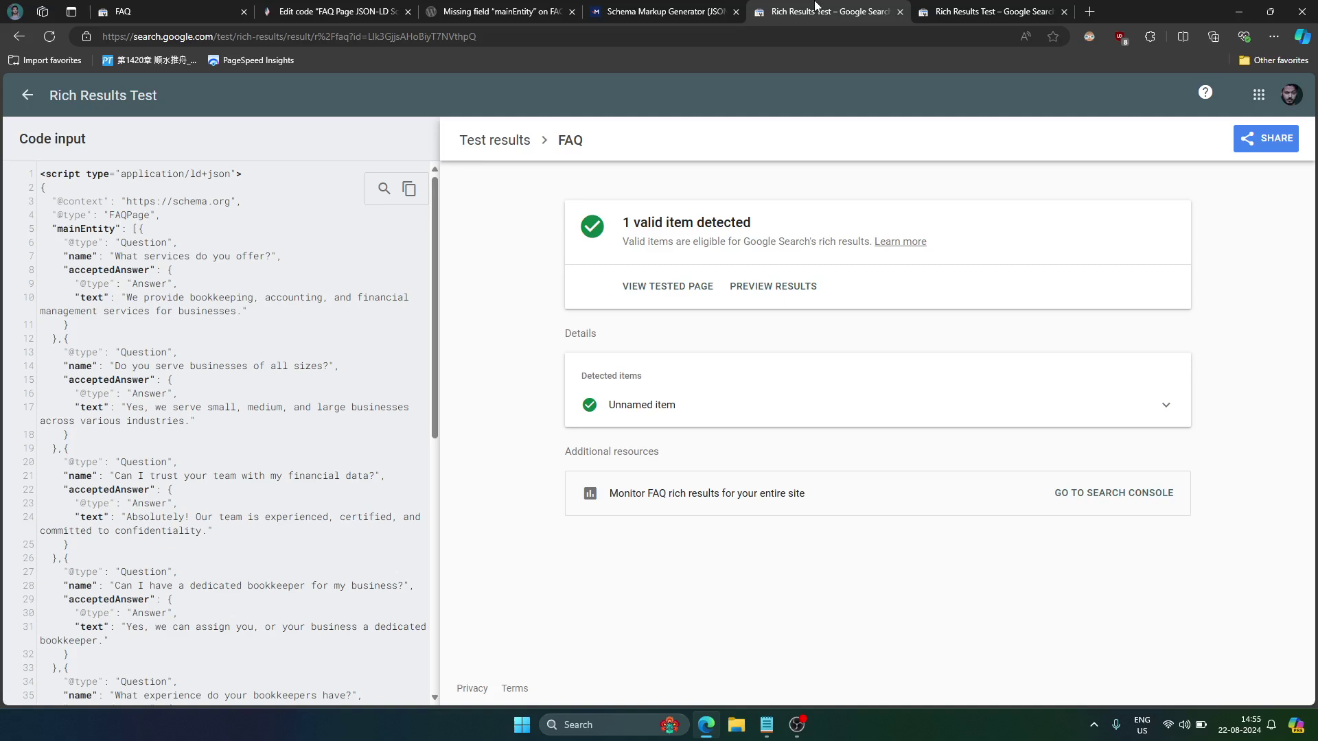
left_click(26, 95)
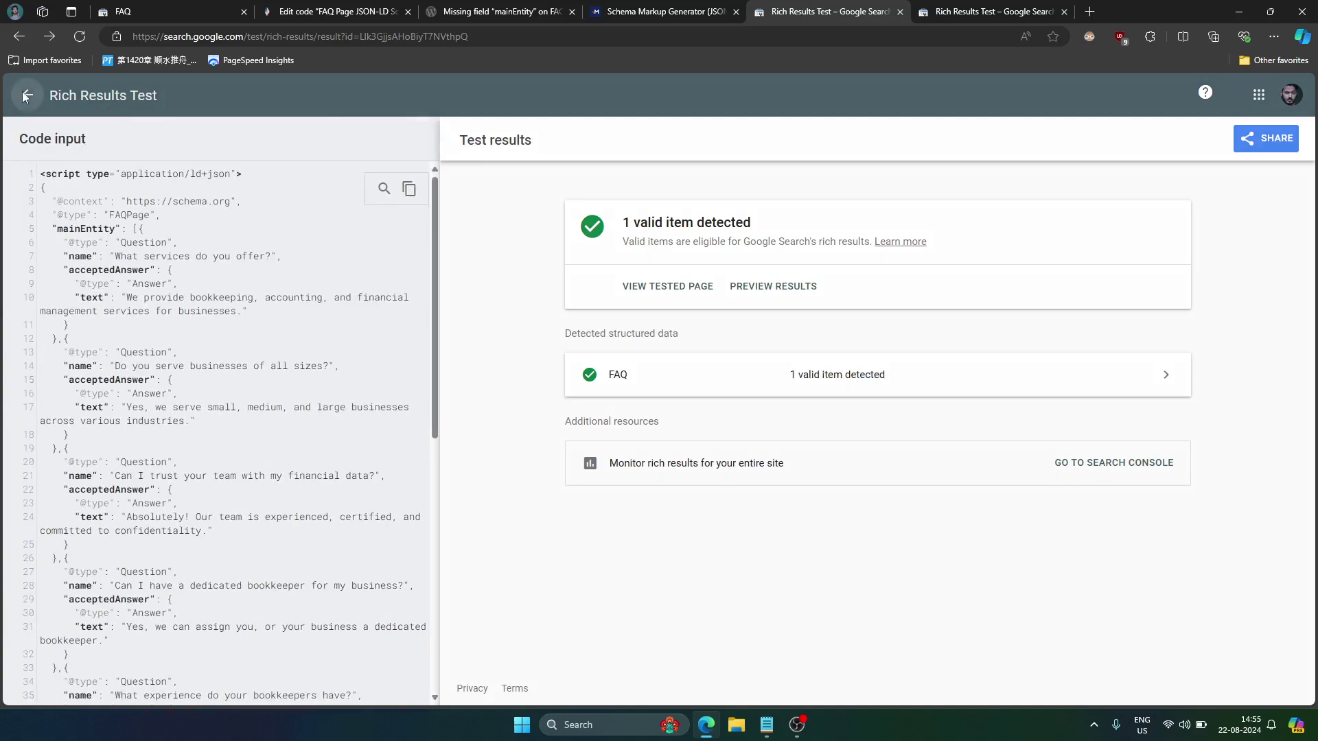
left_click(311, 8)
left_click(13, 42)
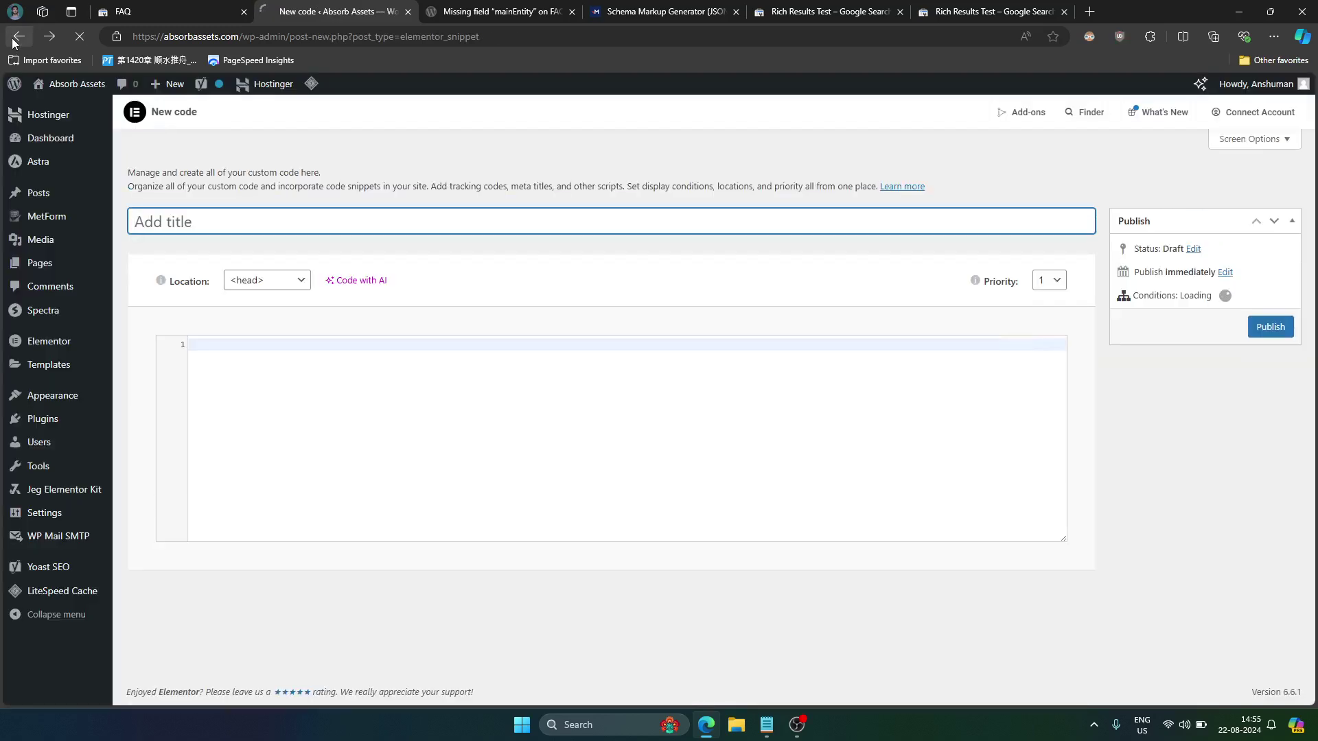
left_click(13, 43)
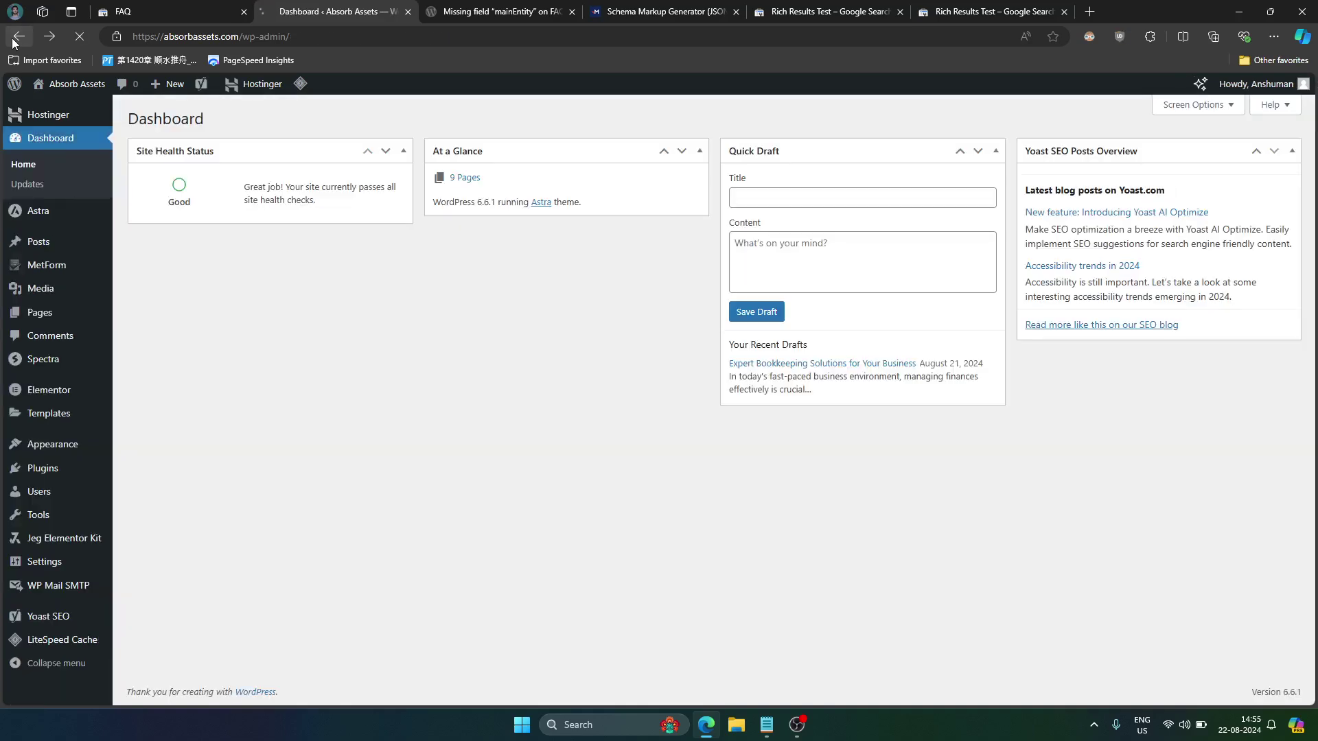
left_click(13, 43)
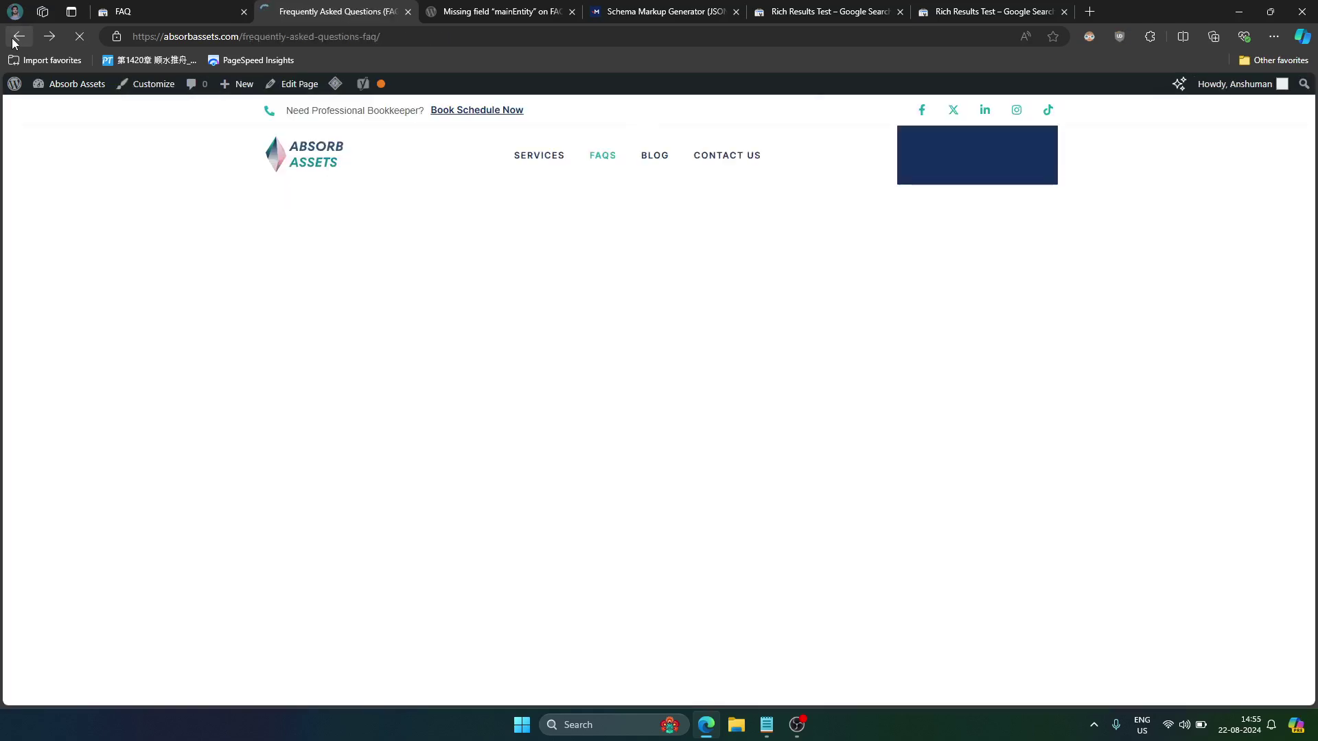
left_click(206, 36)
key("ctrl+c")
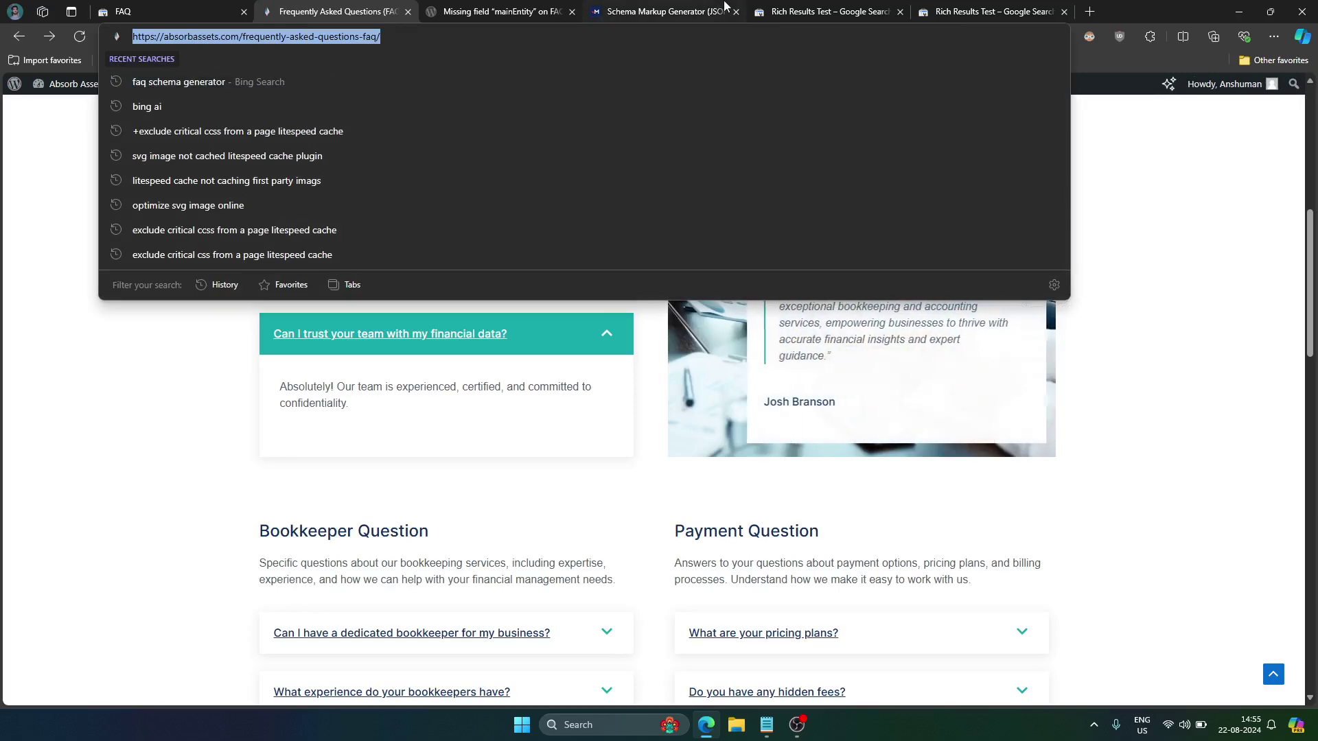
left_click(827, 11)
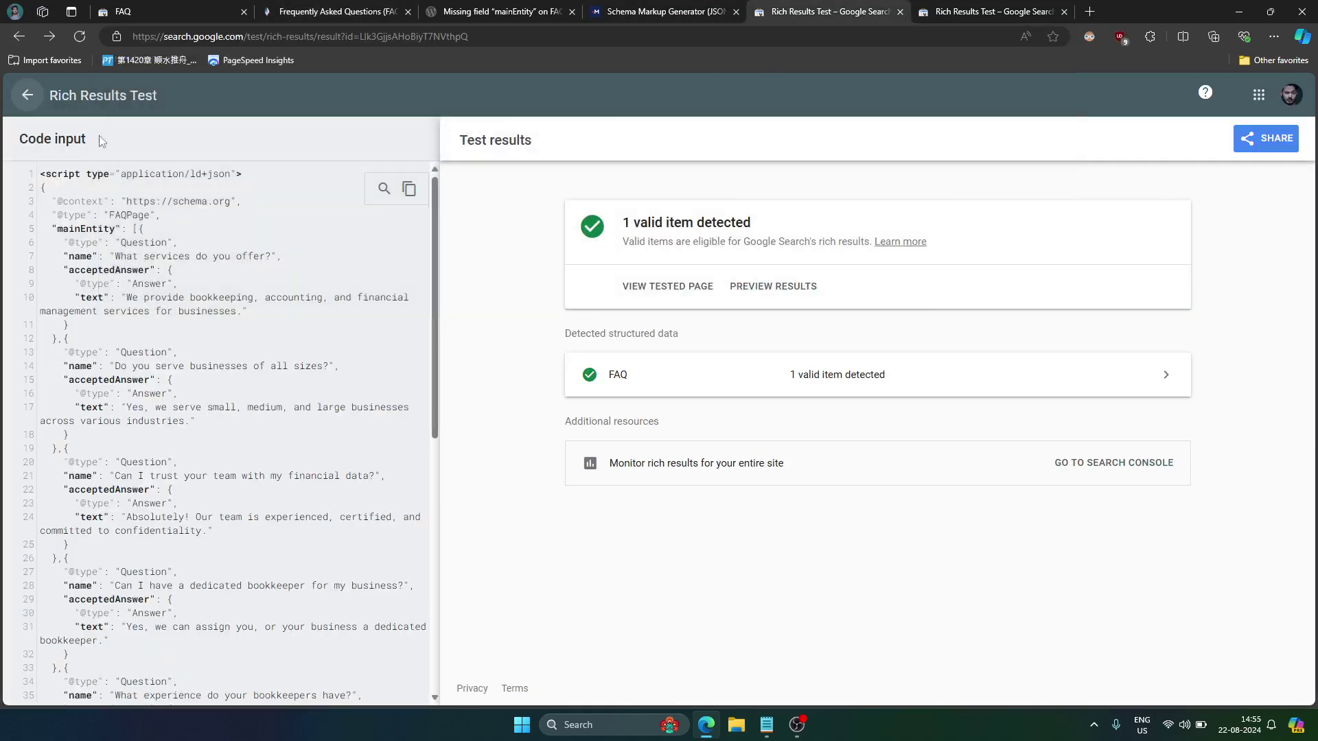
left_click(27, 95)
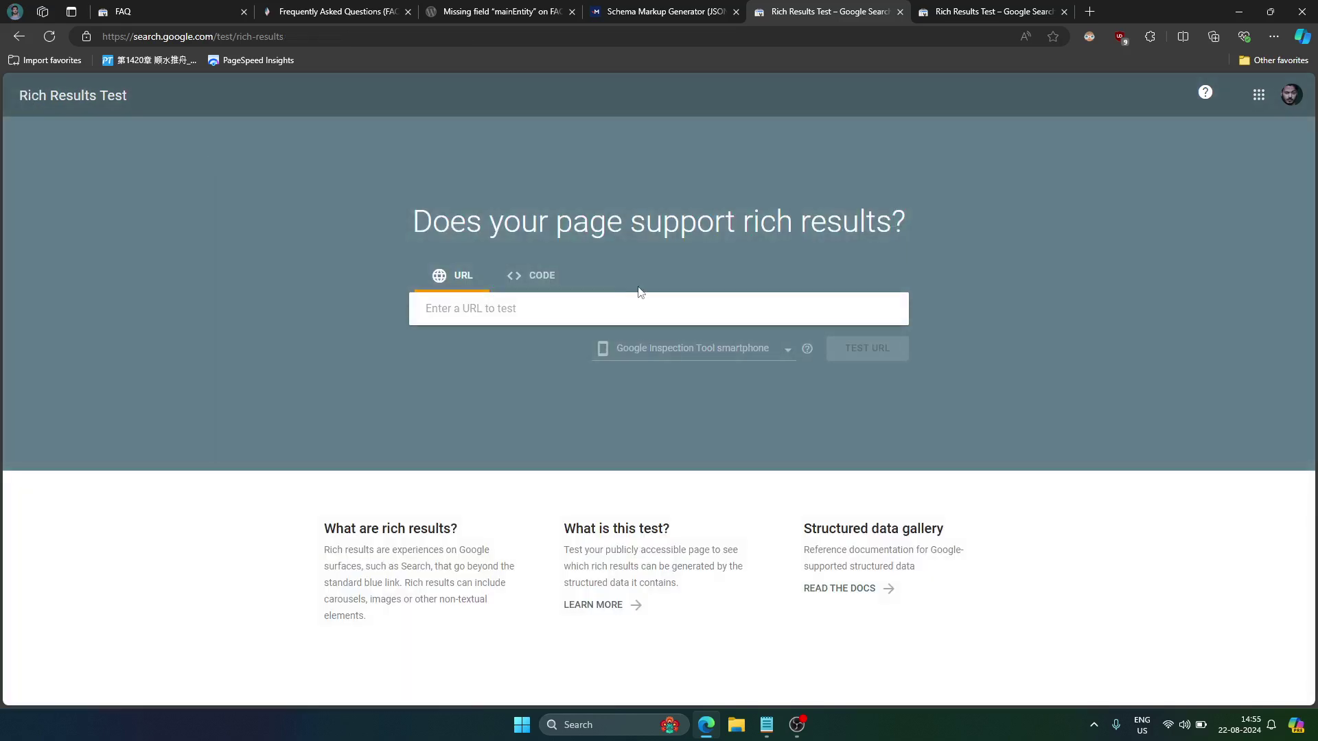
left_click(638, 294)
key("ctrl+v")
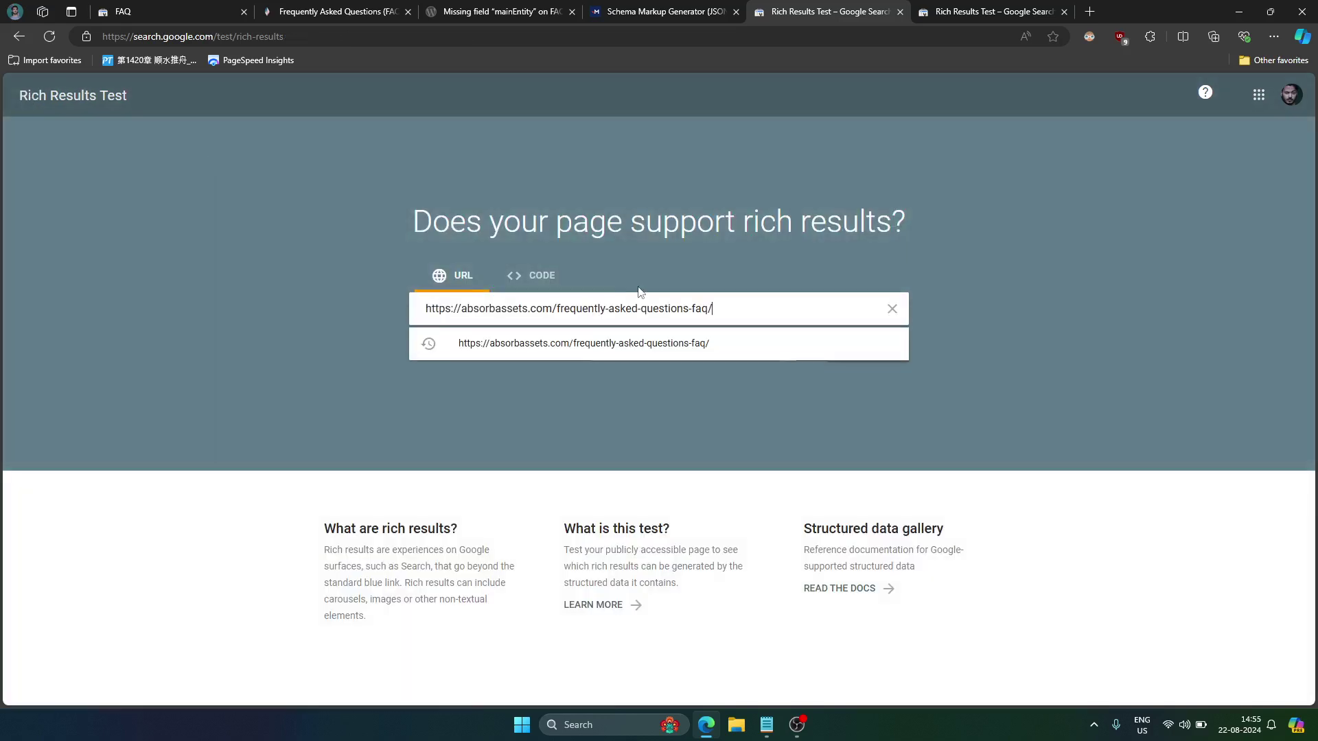
left_click(678, 346)
left_click(866, 347)
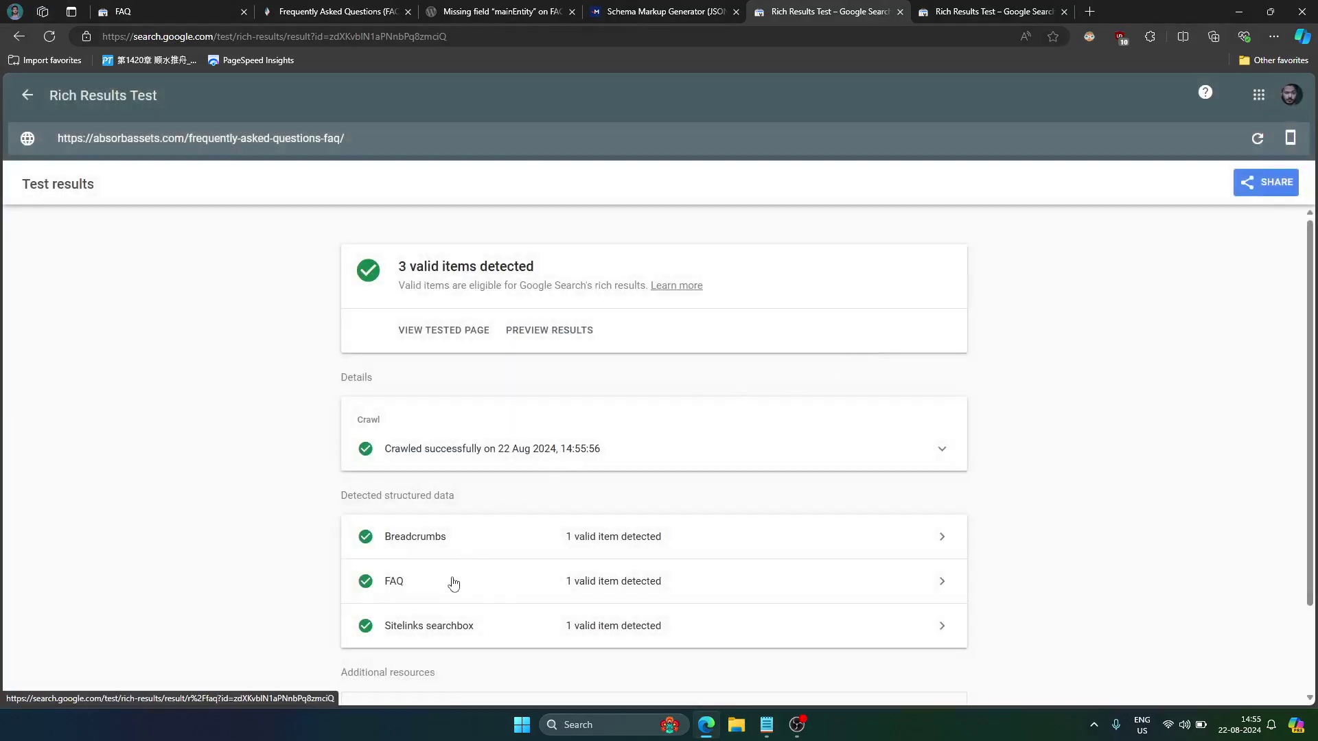
Expand the live FAQ result's Unnamed item and scroll through questions starting with 'What services do you offer?'
left_click(451, 579)
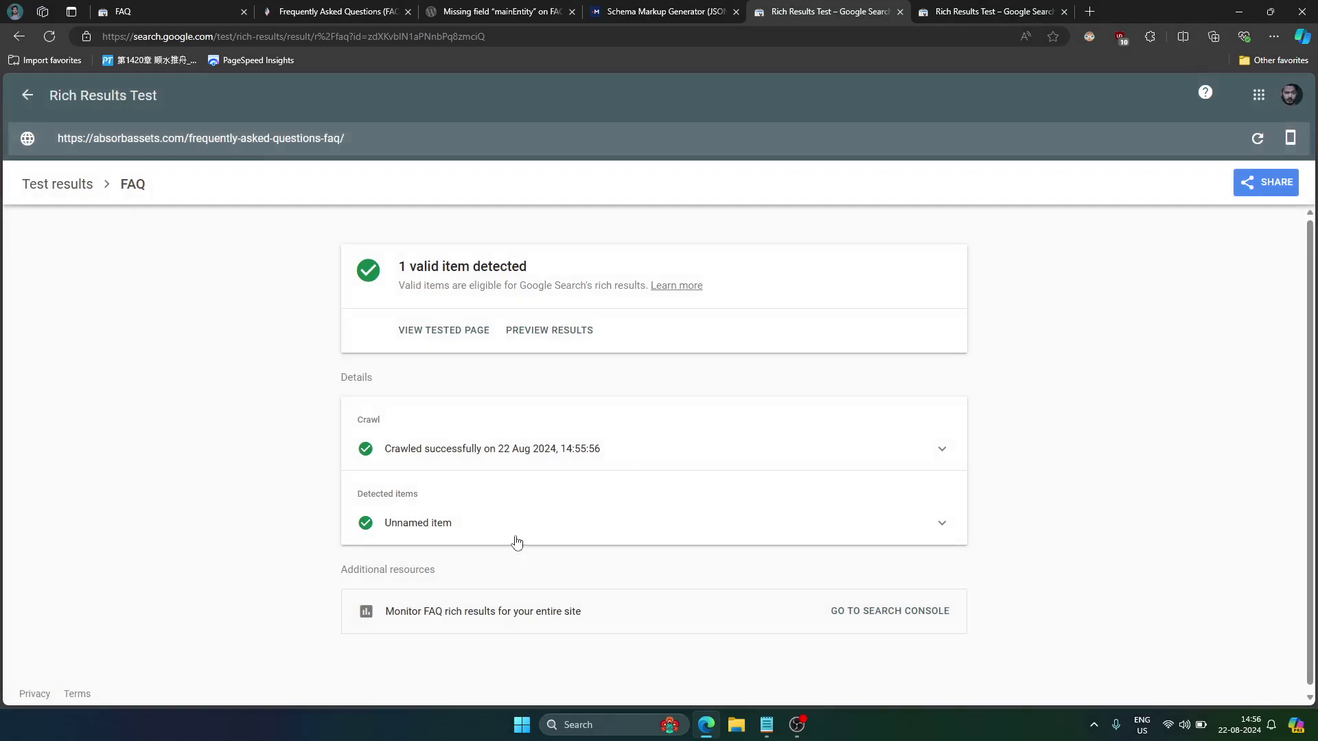
left_click(514, 537)
scroll(515, 537, "down", 8)
scroll(514, 538, "down", 5)
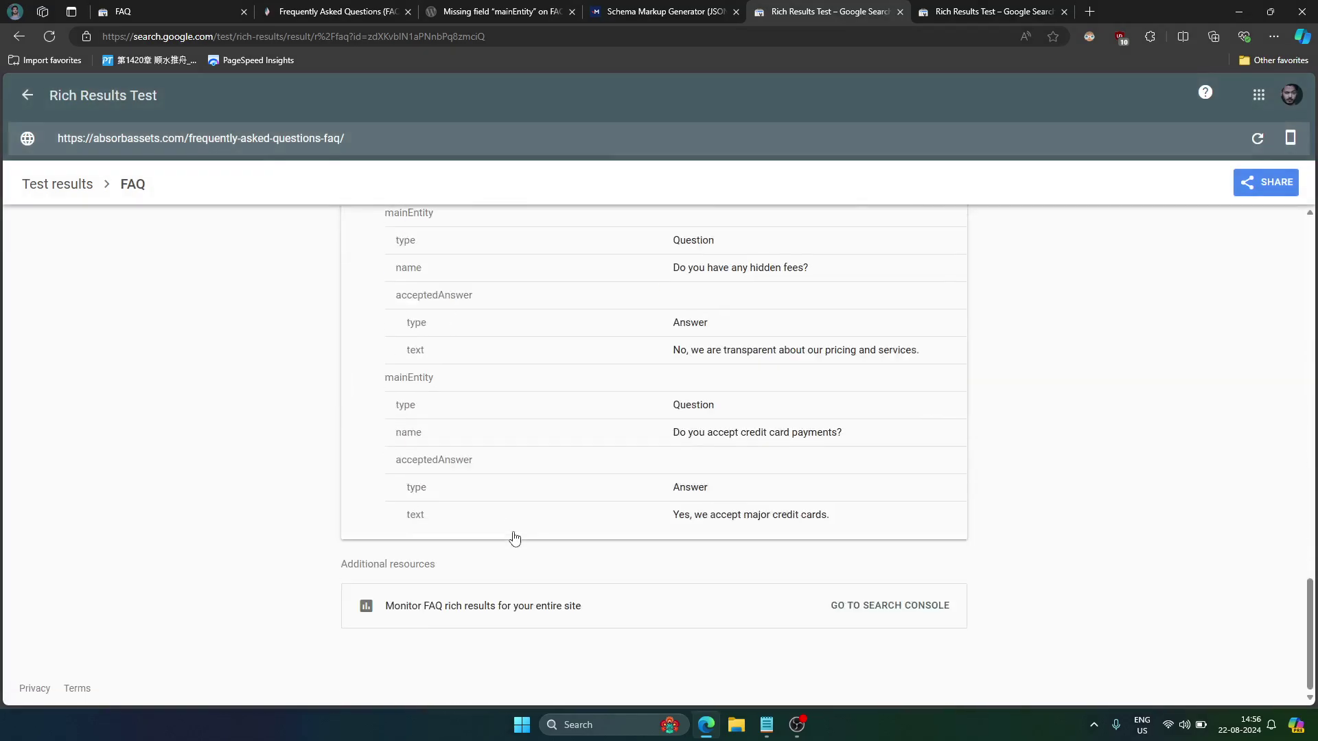
scroll(515, 538, "up", 13)
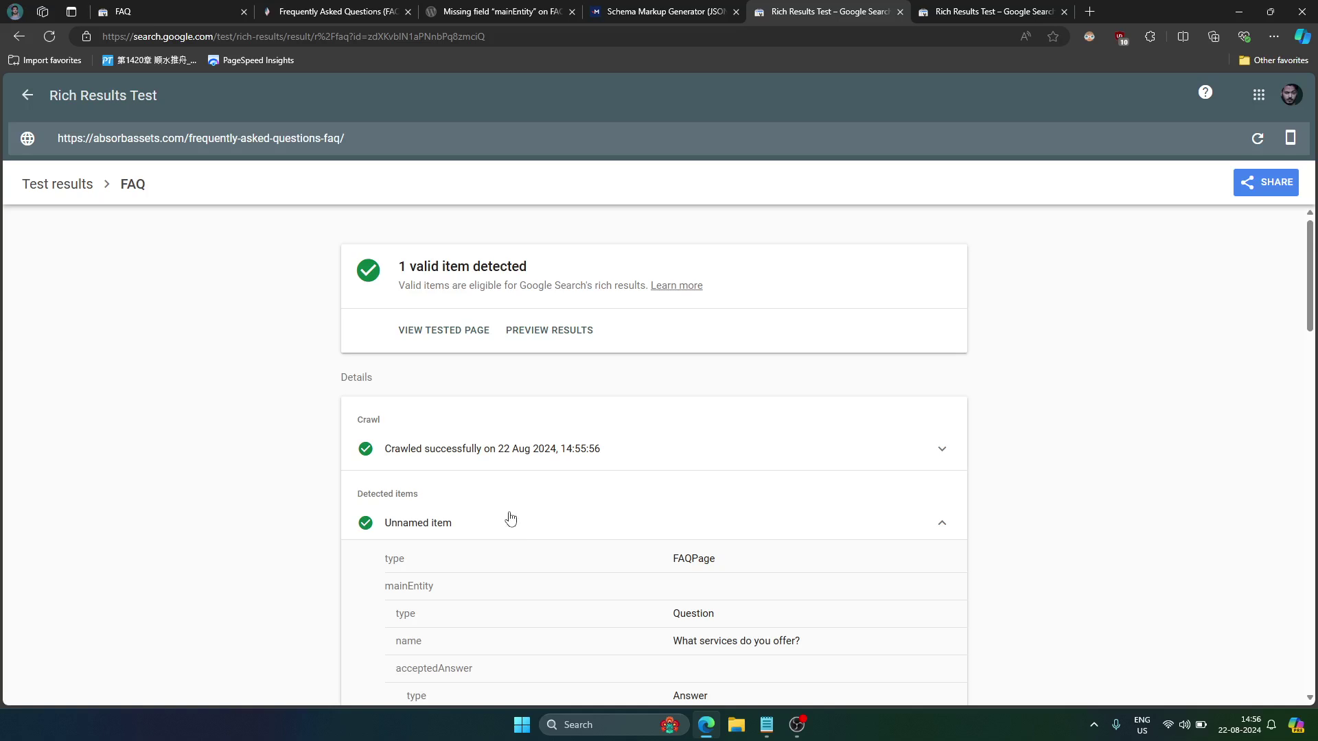
Open the Frequently Asked Questions (FAQ) page for editing via Dashboard and Pages > All Pages
left_click(355, 8)
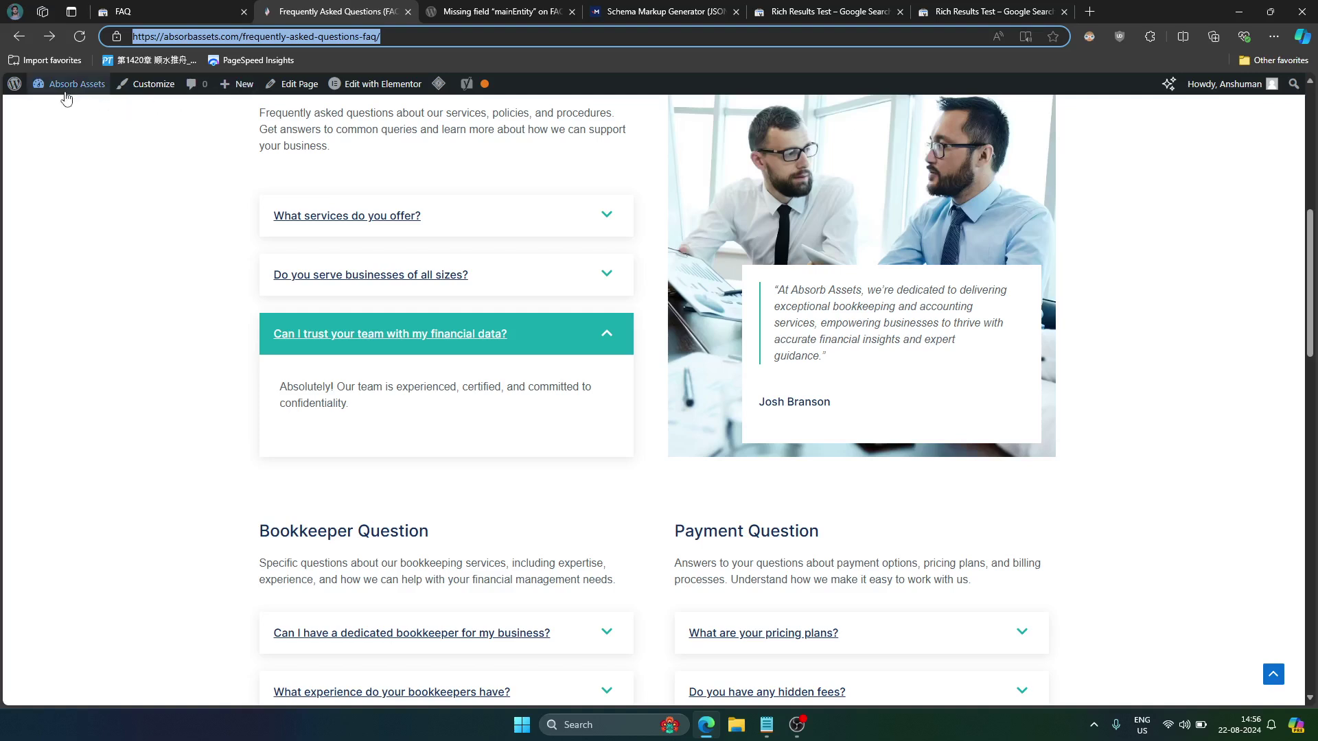
mouse_move(61, 94)
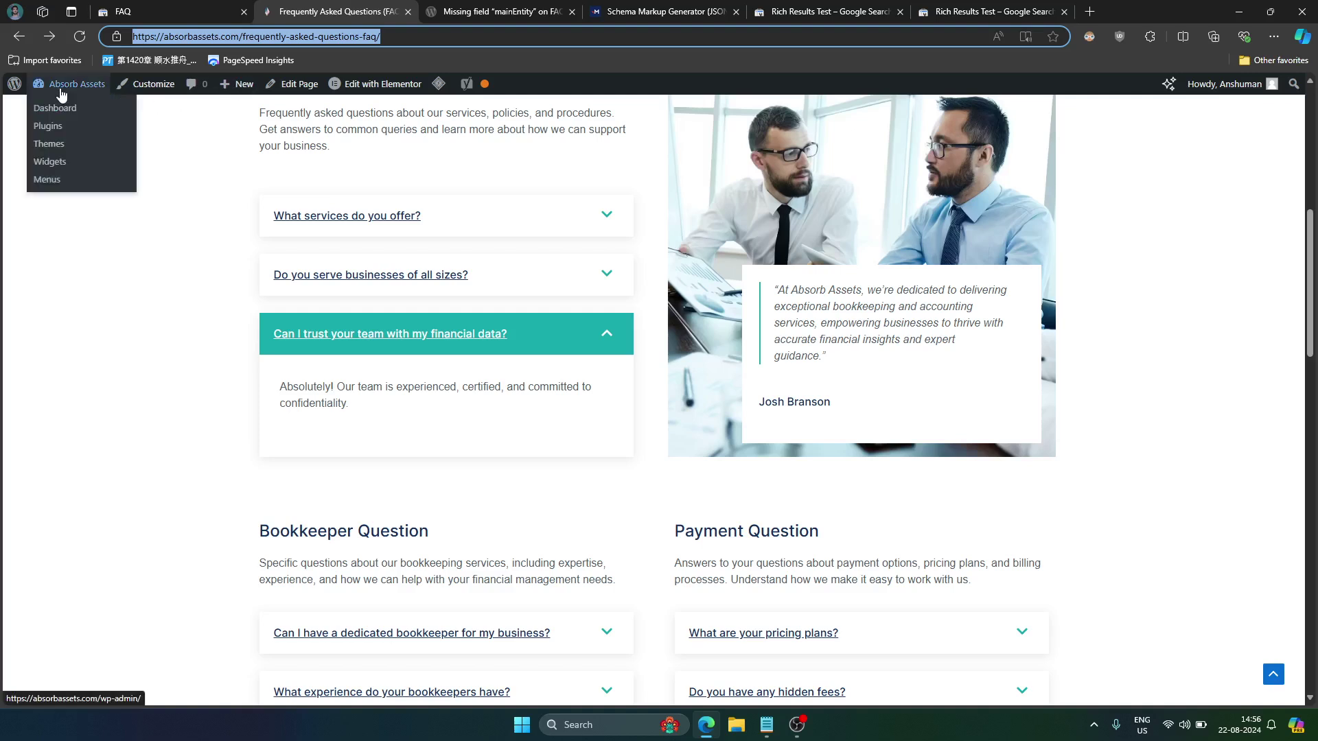
left_click(57, 110)
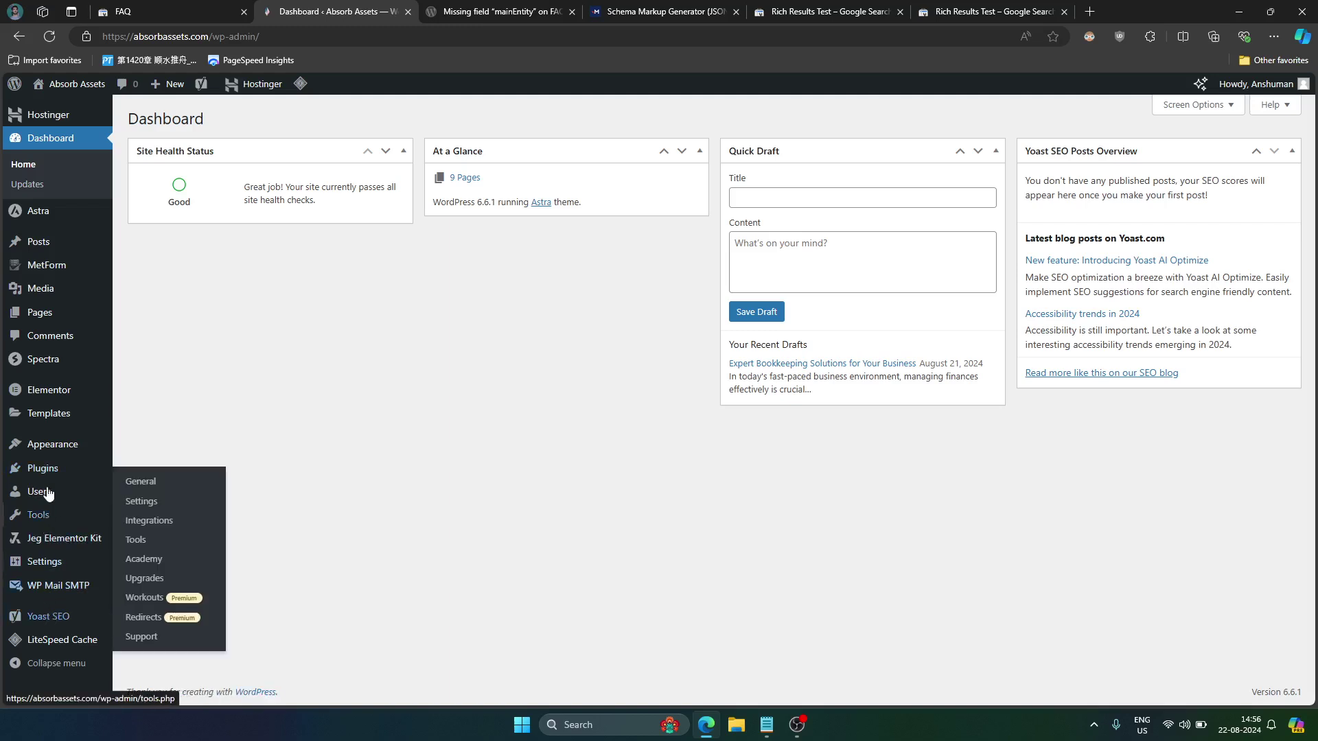
left_click(49, 319)
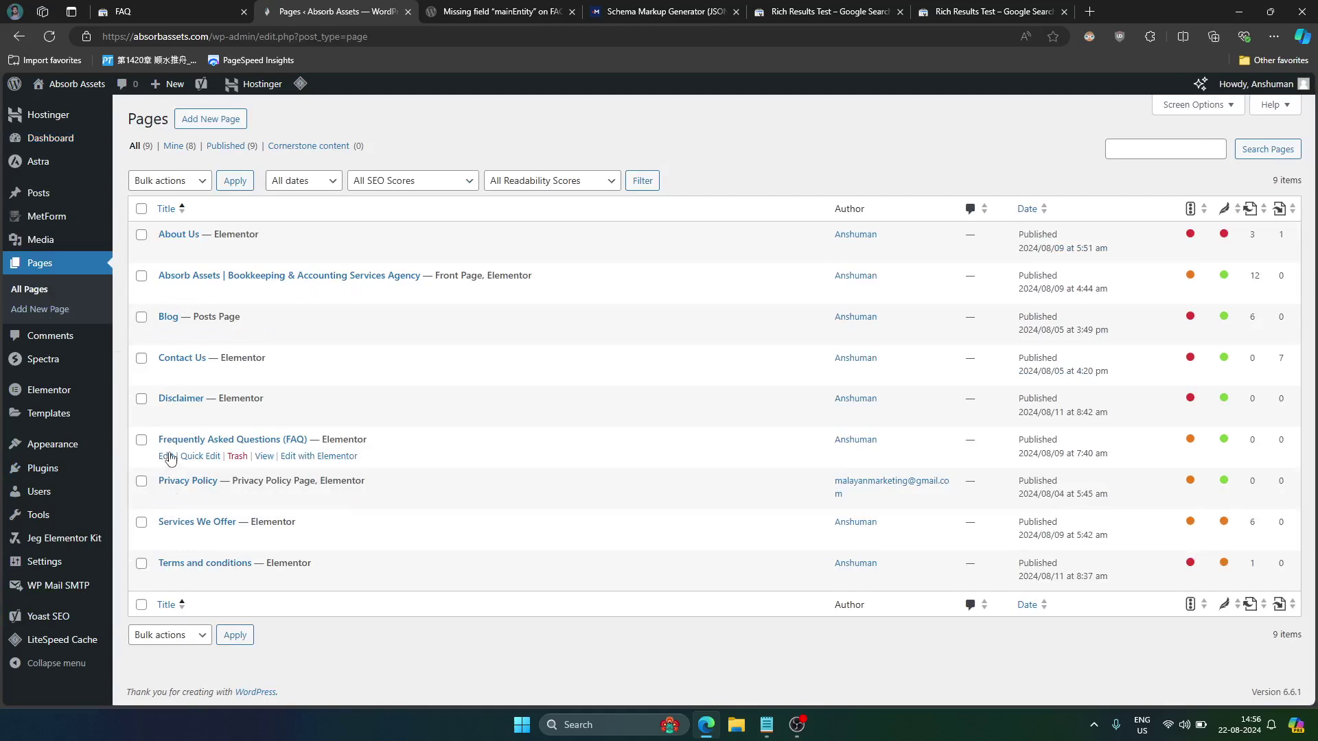
left_click(167, 457)
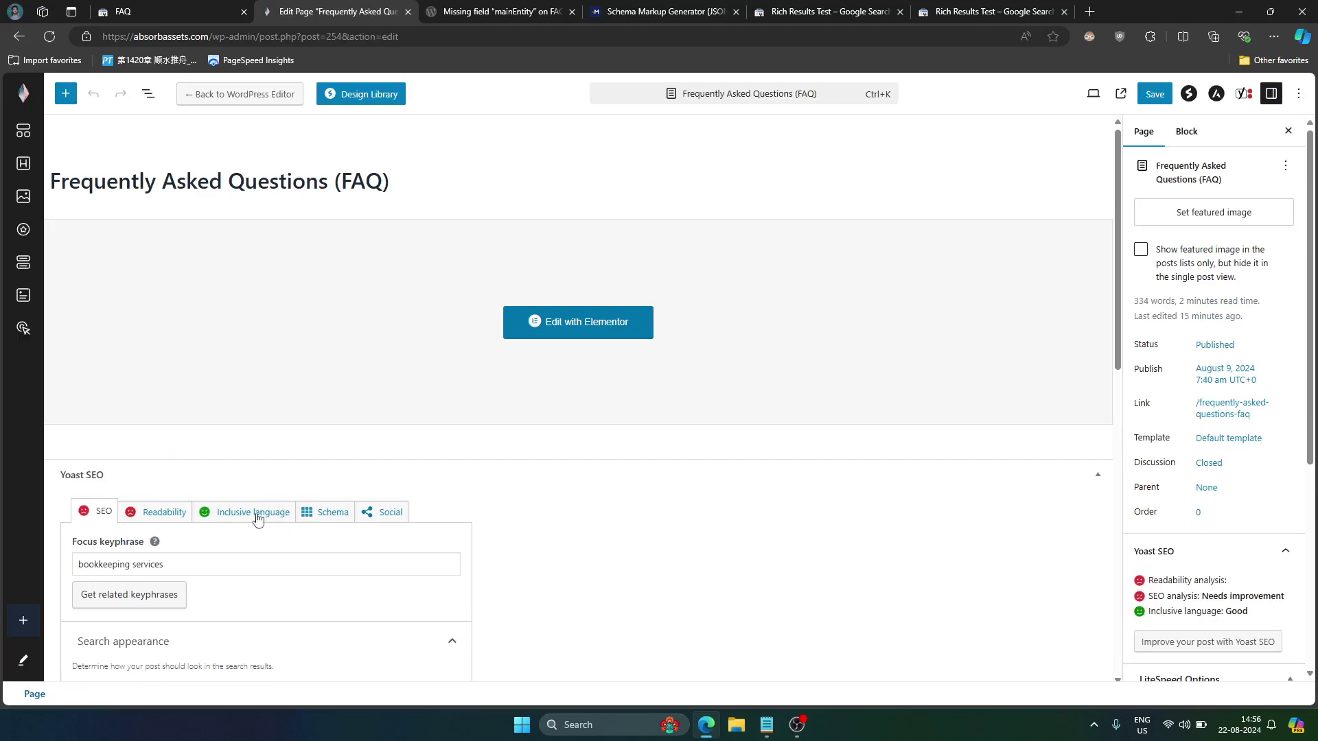
Review Yoast's Schema Page type and Article type options, leaving Page type at Default for Pages (Web Page)
left_click(324, 517)
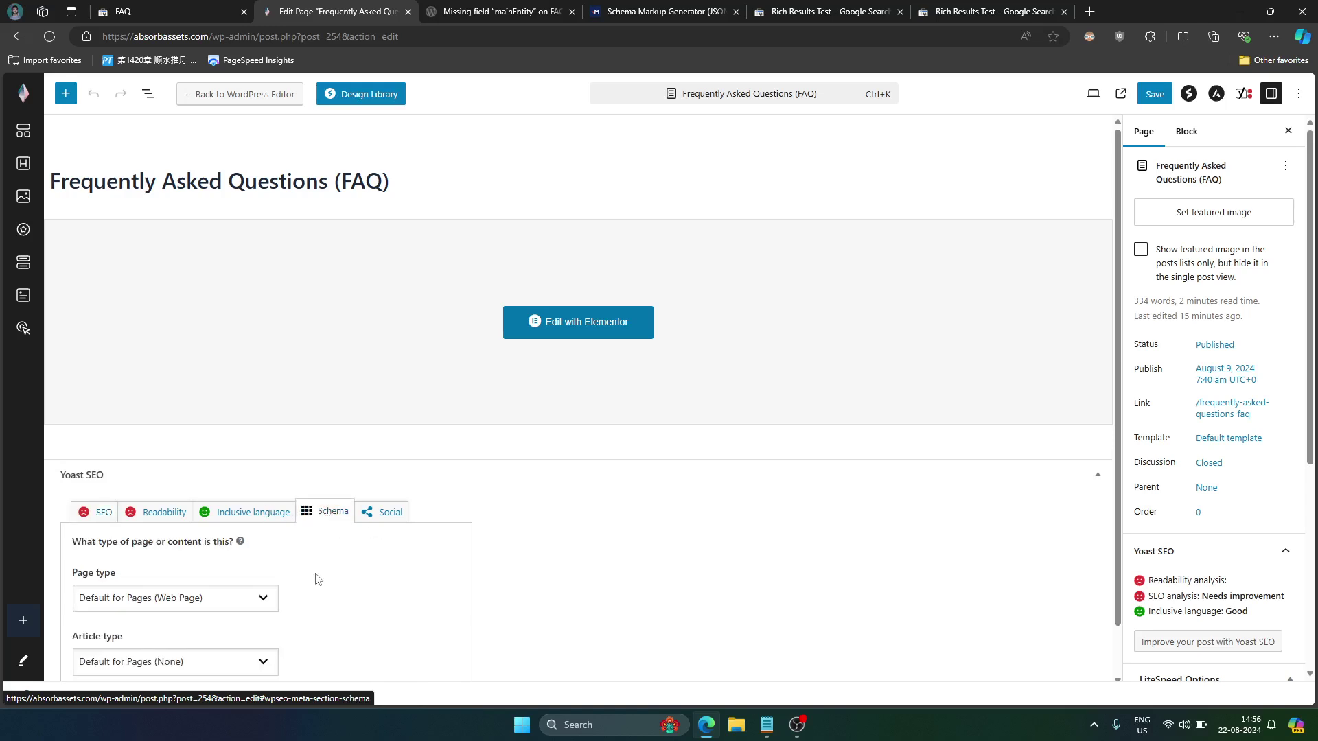
scroll(317, 575, "down", 1)
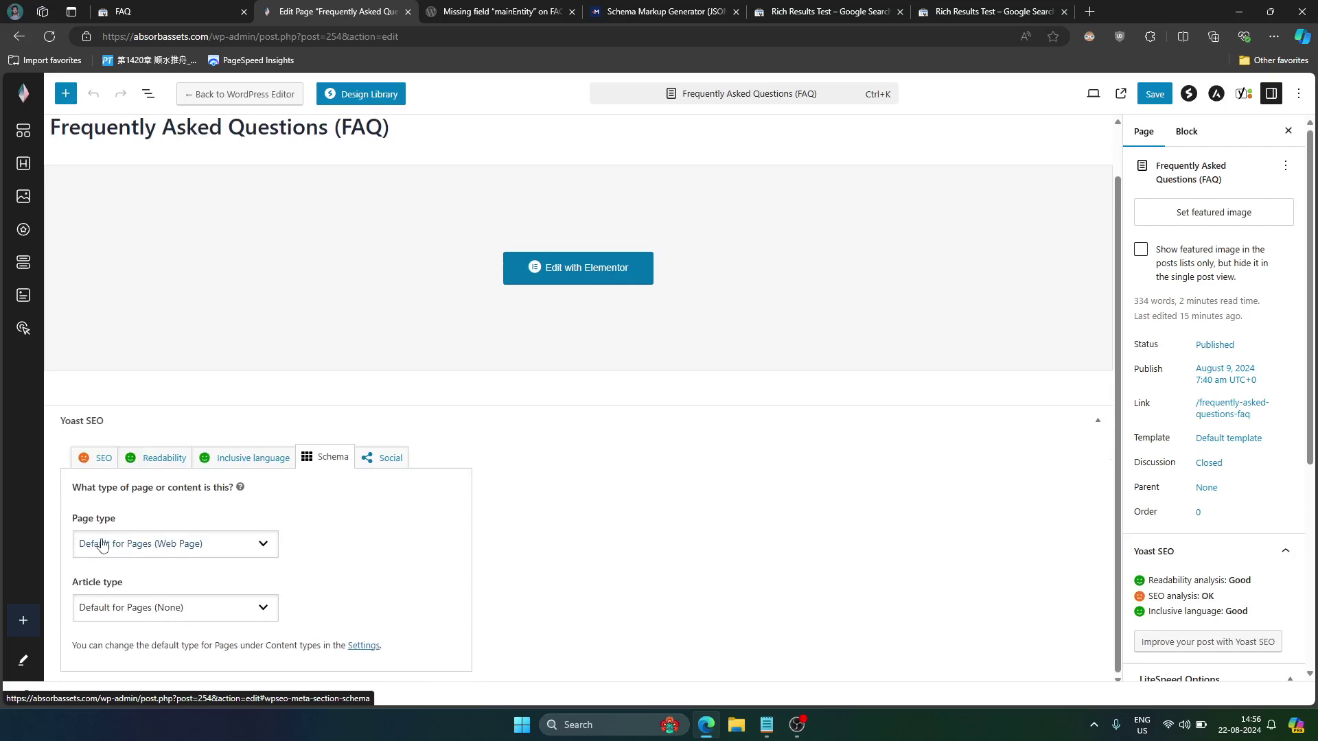
left_click(132, 545)
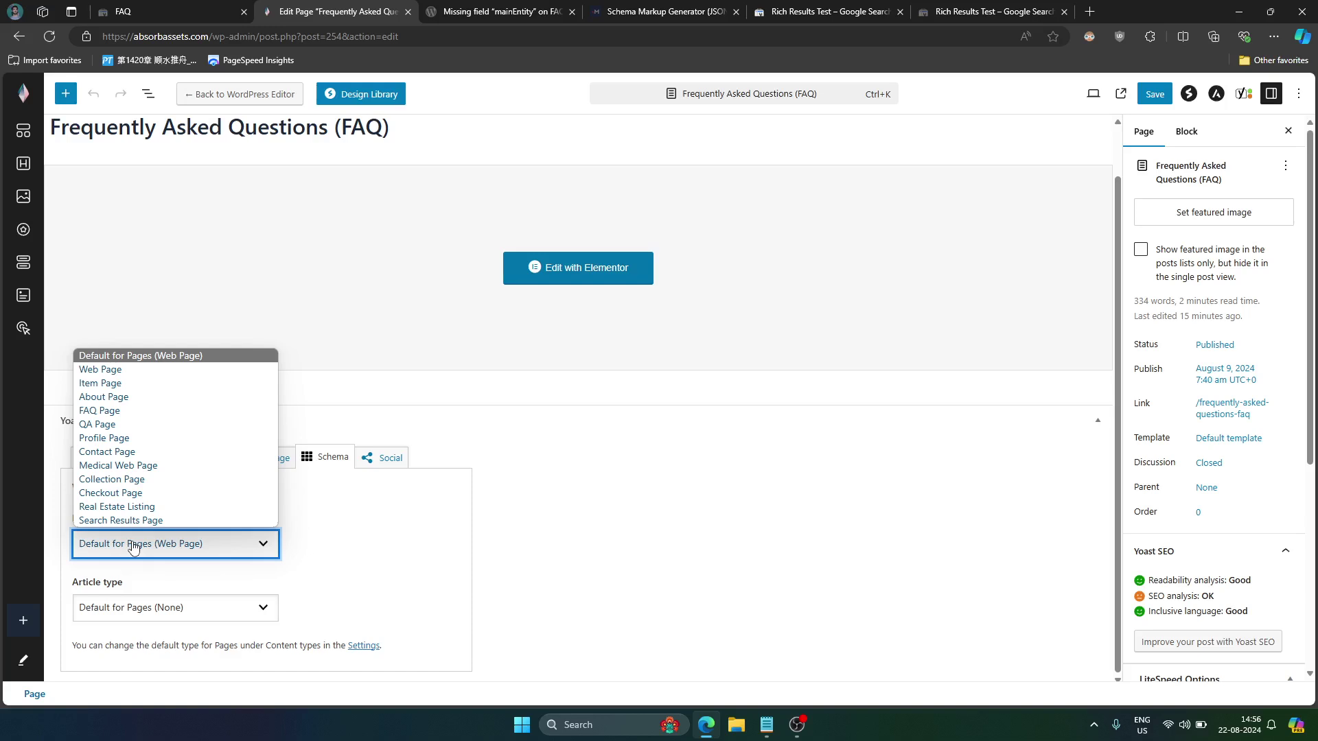
left_click(333, 582)
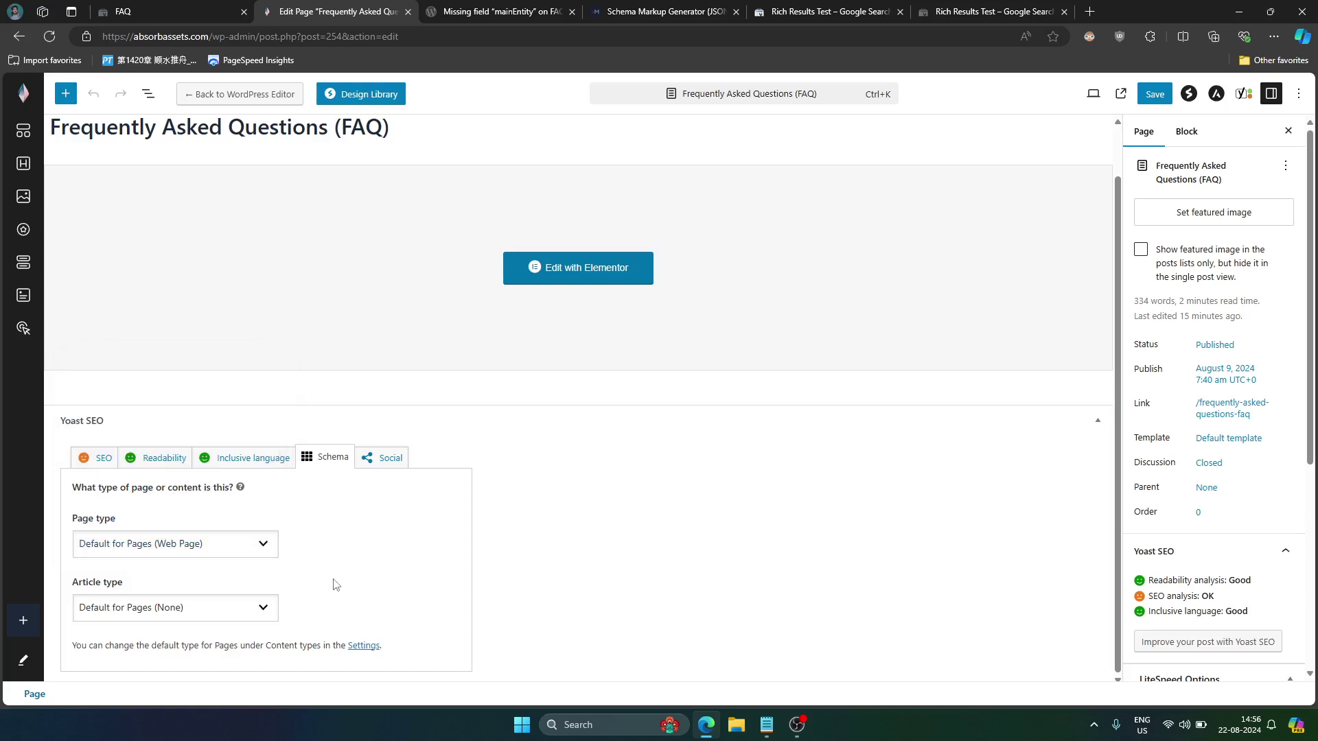
left_click(231, 607)
left_click(412, 582)
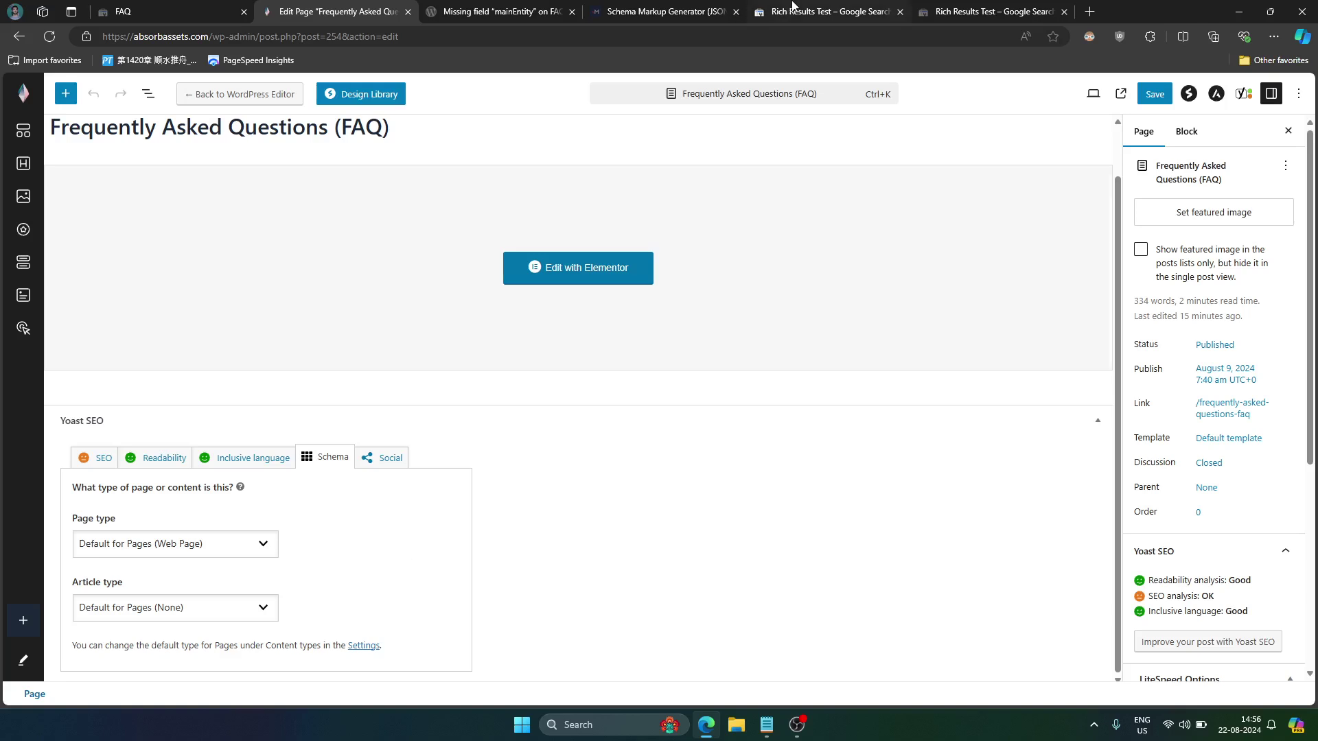
mouse_move(792, 5)
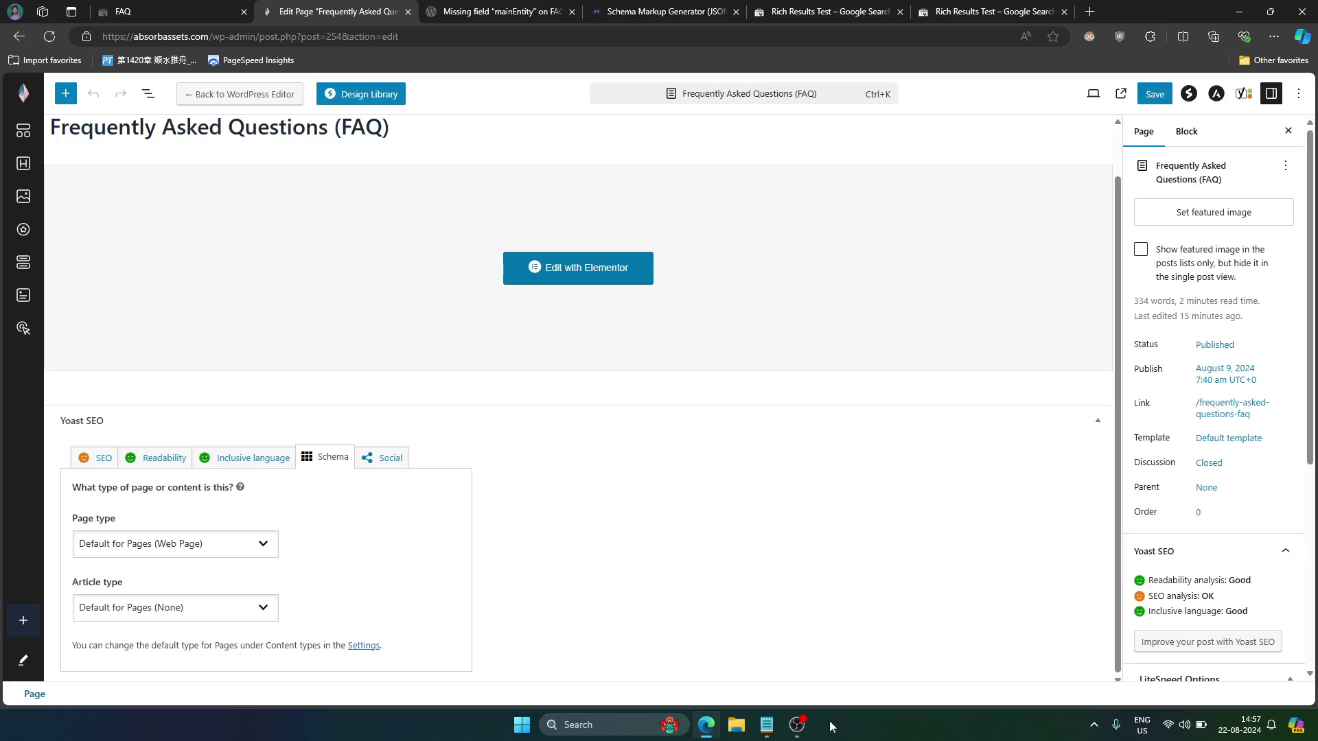
mouse_move(809, 724)
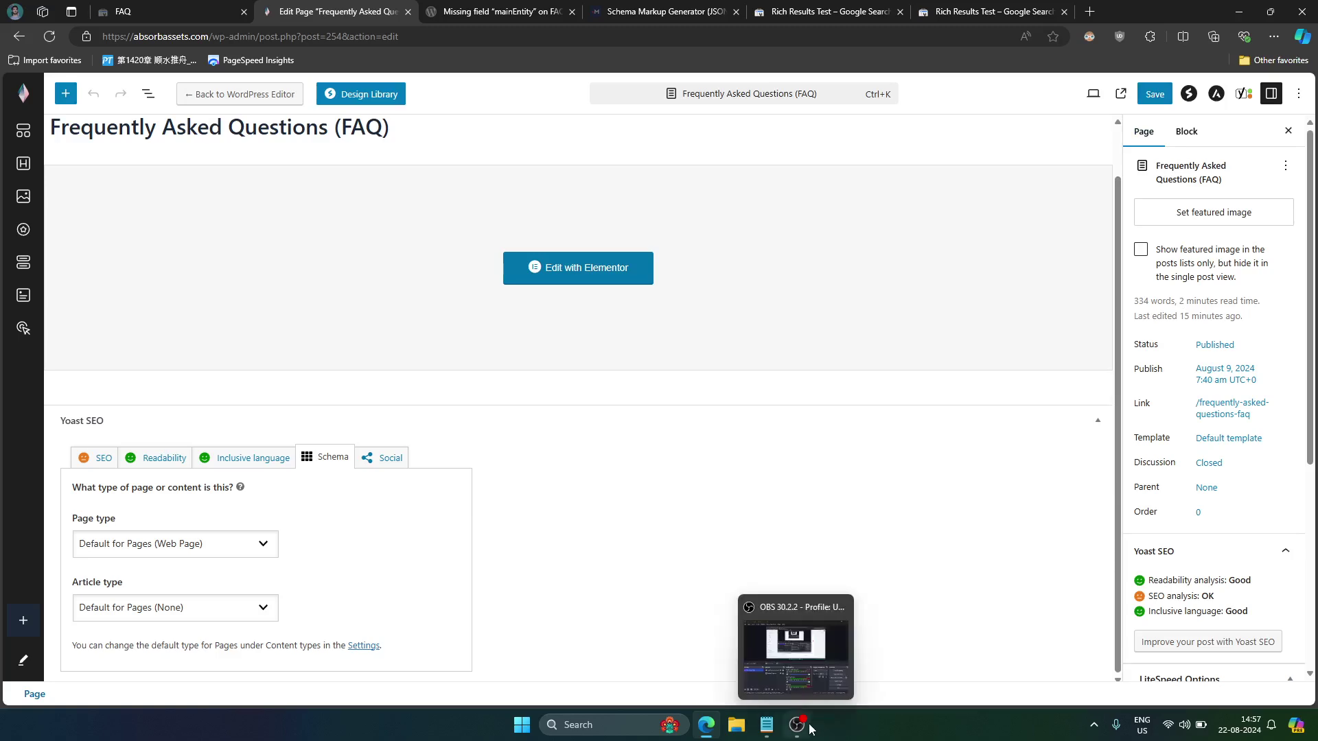